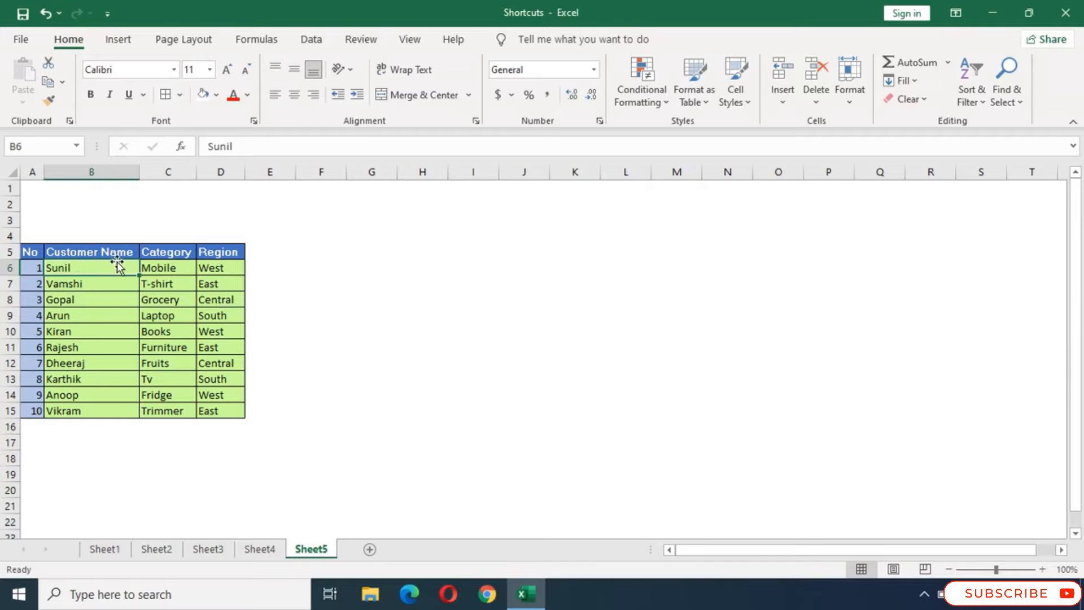
left_click(154, 269)
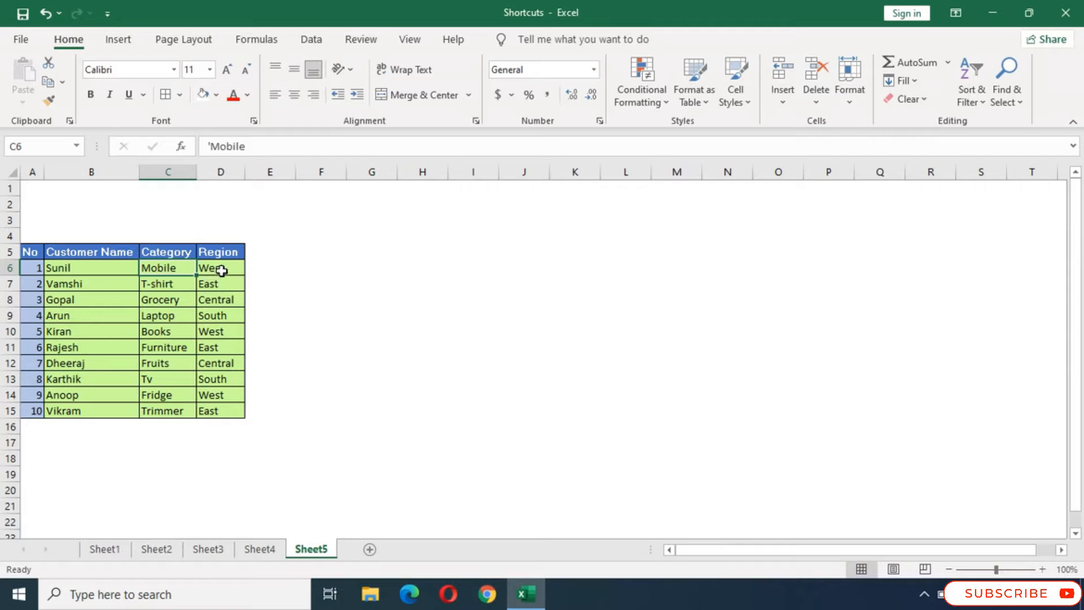
left_click(224, 269)
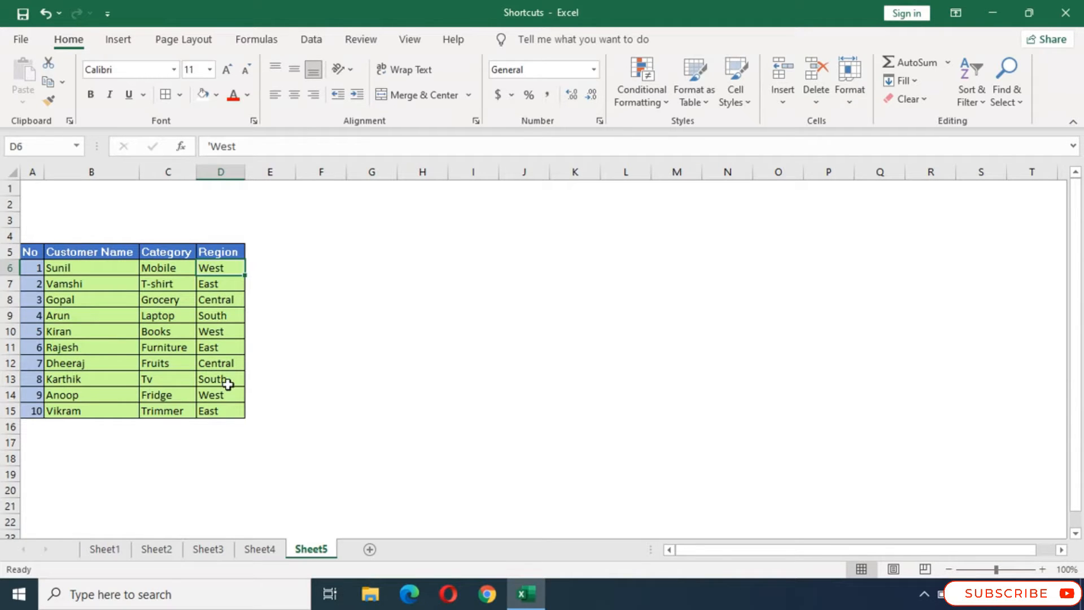
left_click(287, 267)
left_click(89, 269)
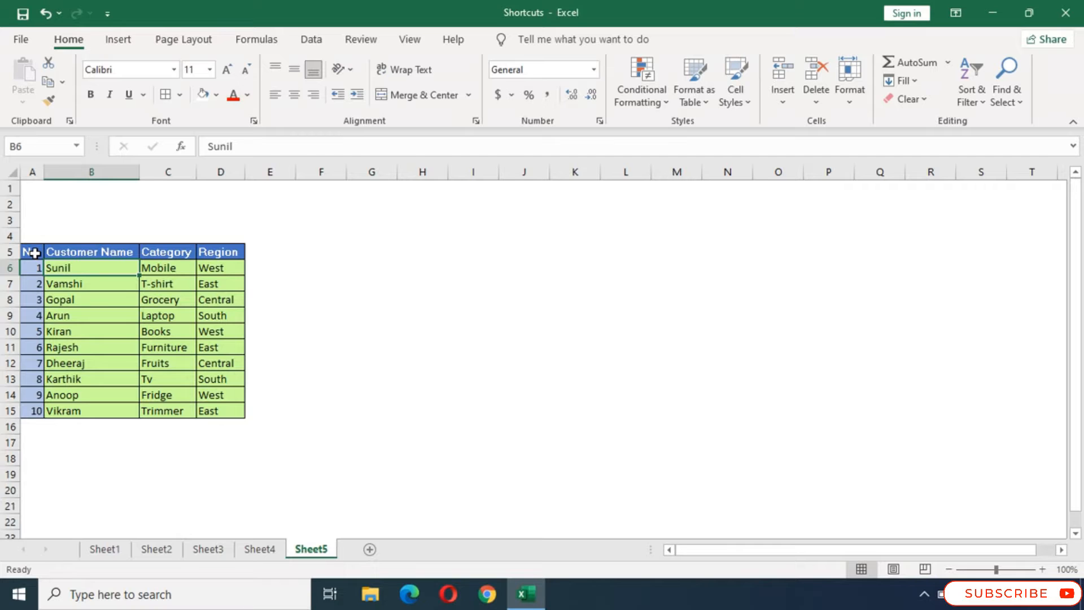
- Copy the customer table A5:D15 to F5 and autofit the copy's Customer Name and Category columns
left_click_drag(34, 253, 215, 404)
key("ctrl+c")
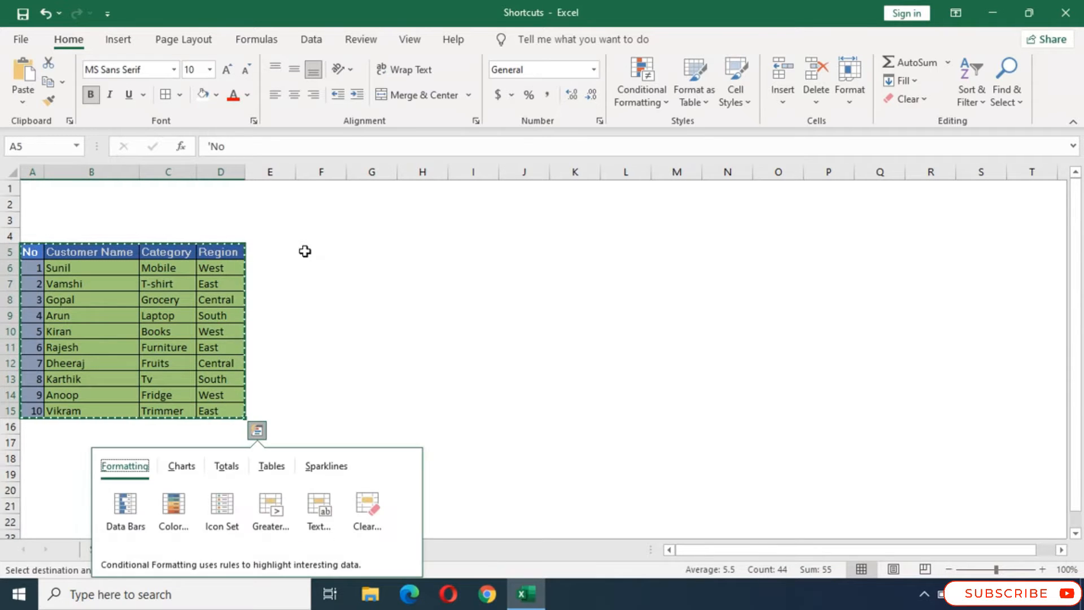
left_click(314, 248)
key("ctrl+v")
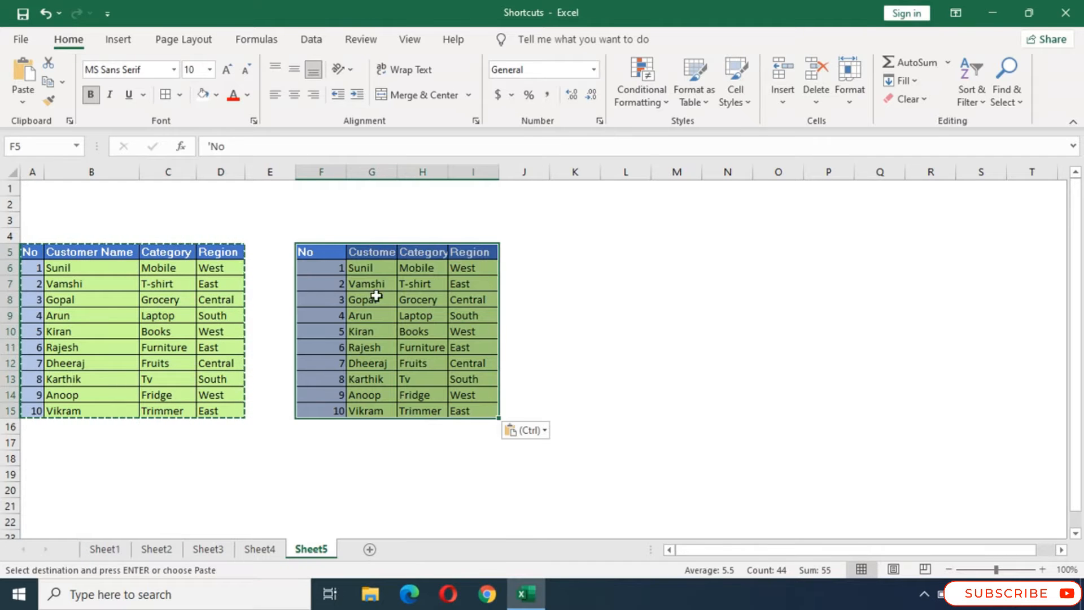
left_click(614, 301)
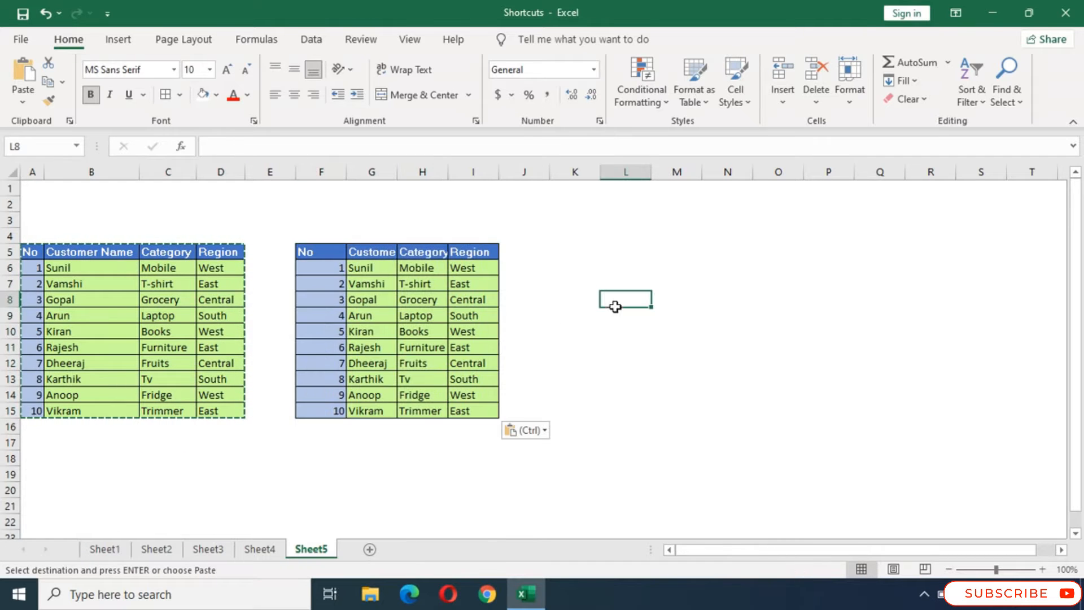
double_click(397, 172)
double_click(490, 172)
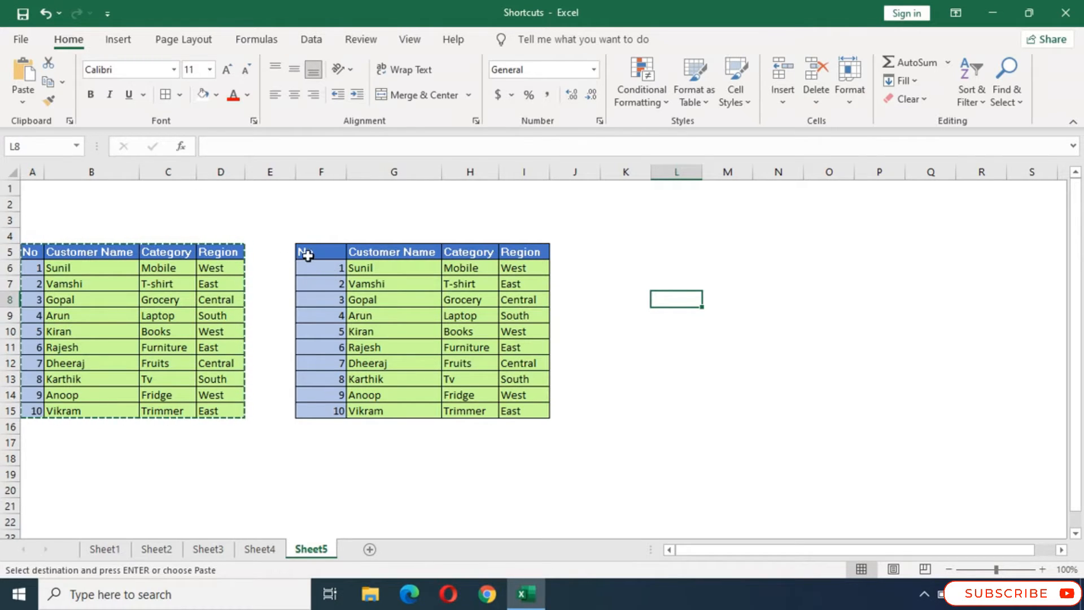
- Make the data rows of the second table, F6:I15, bold
left_click_drag(308, 262, 536, 403)
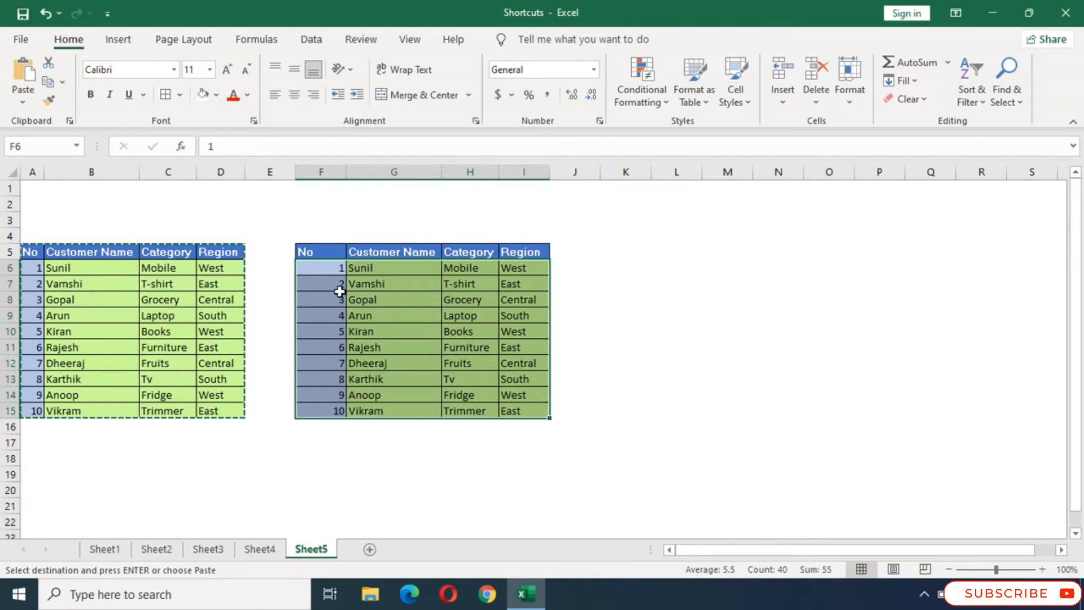
left_click(91, 95)
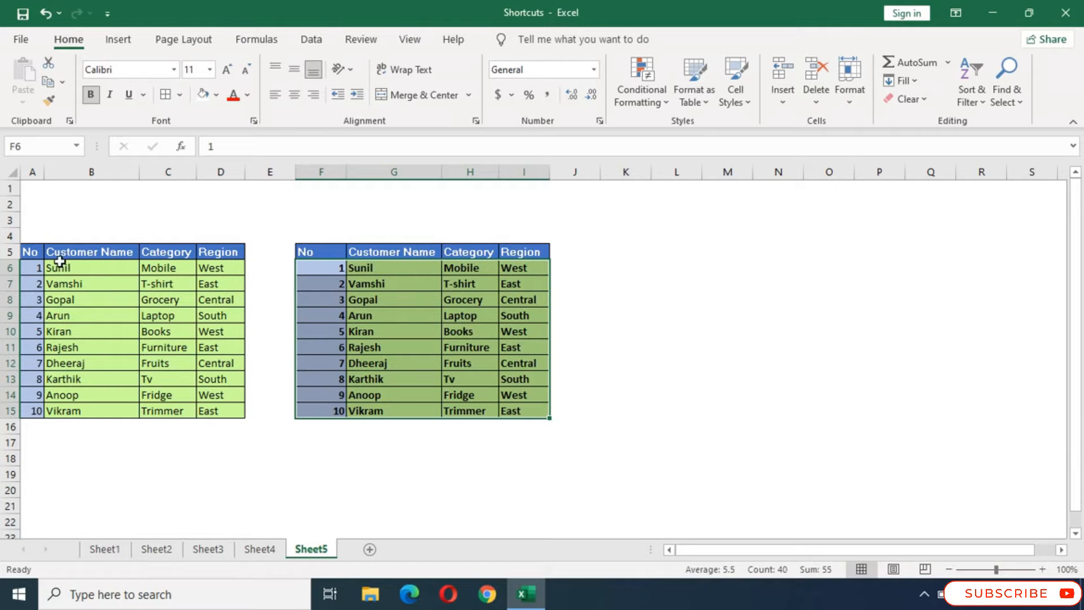
left_click(319, 270)
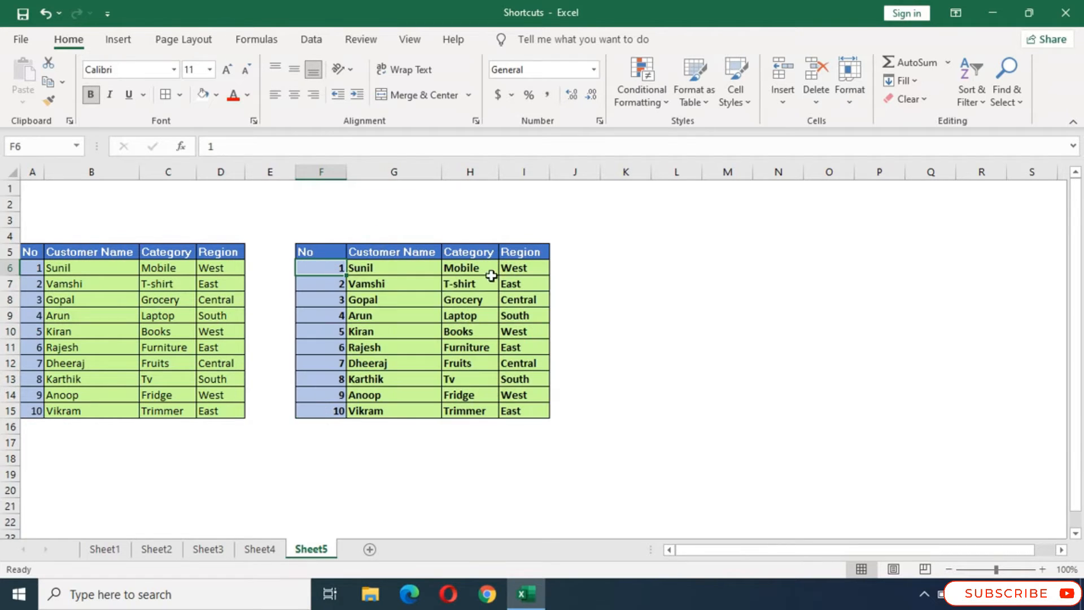
- Copy the original customer table A5:D15 and paste it at K5
left_click_drag(30, 251, 233, 416)
key("ctrl+c")
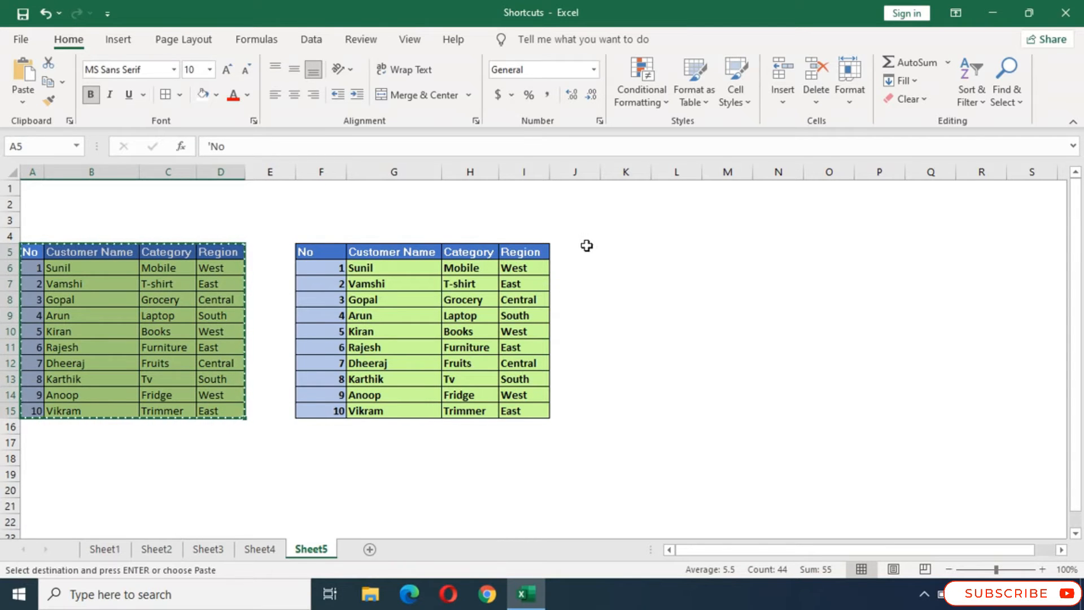
left_click(623, 252)
key("ctrl+v")
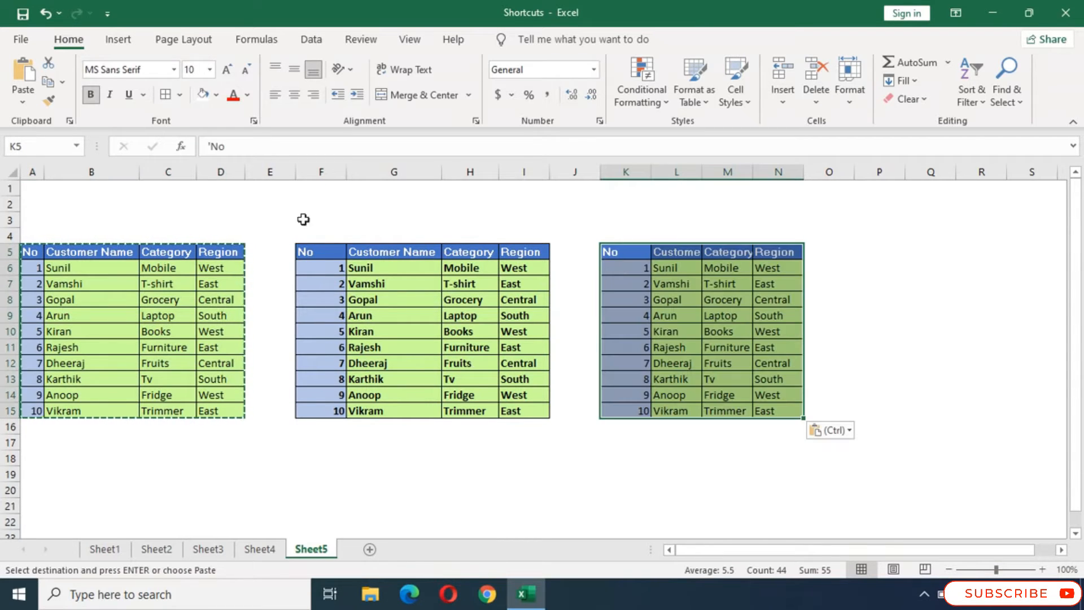
left_click(779, 317)
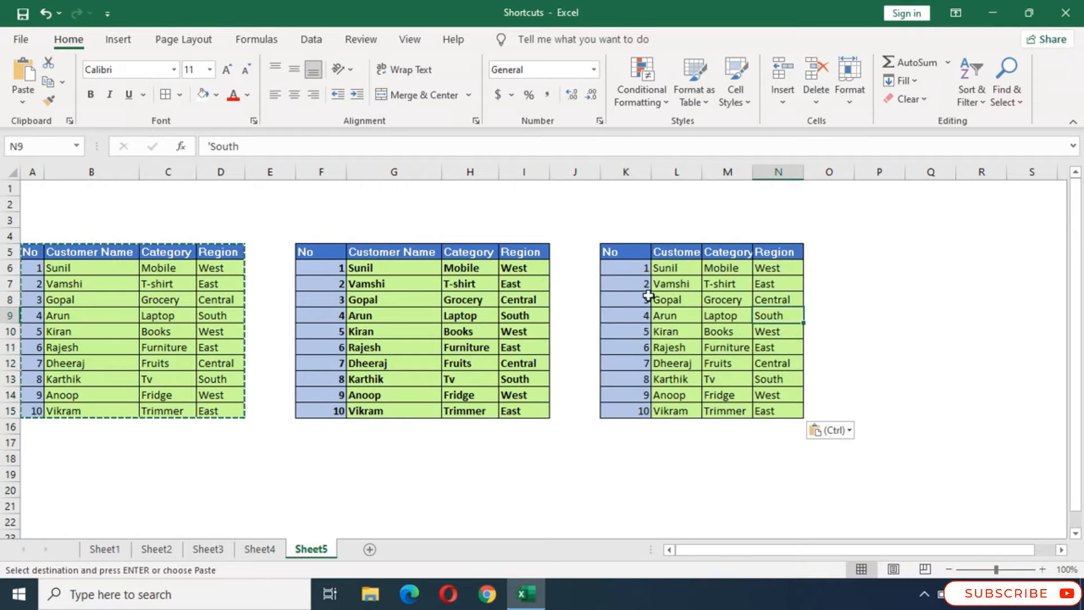
- Italicize the data rows of the third table, K6:N15
left_click_drag(627, 269, 789, 414)
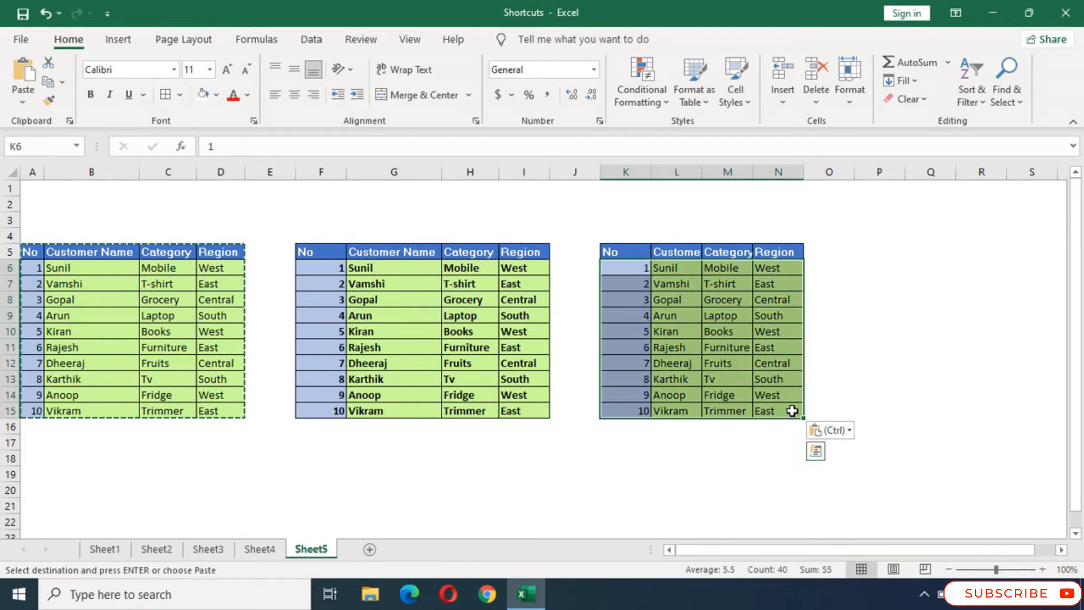
left_click(110, 95)
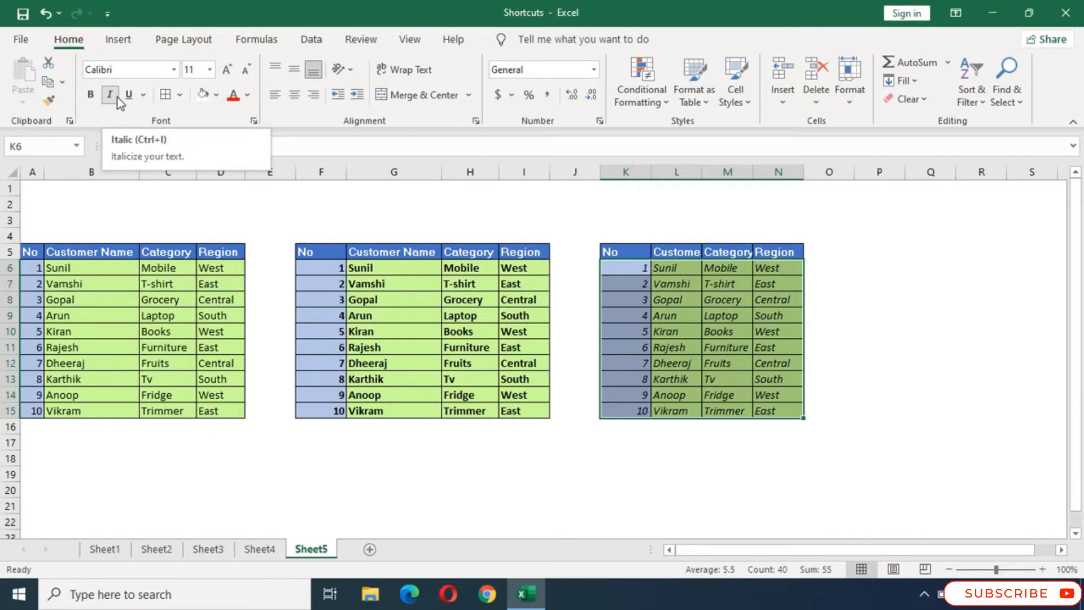
left_click(872, 253)
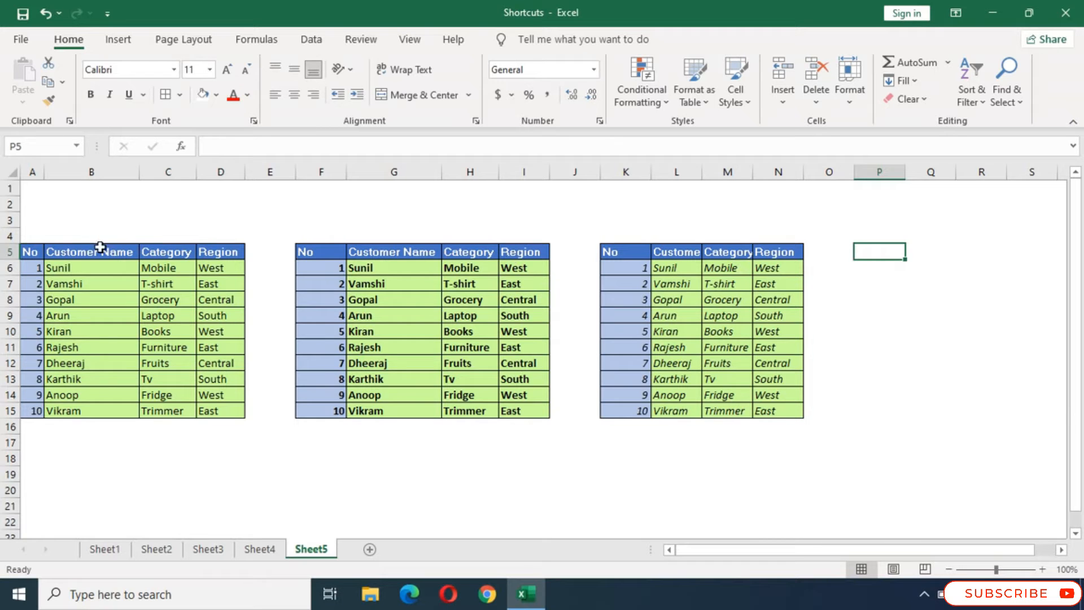
- Paste a copy of the original table A5:D15 at P5 and underline all of its text
left_click_drag(29, 252, 216, 411)
key("ctrl+c")
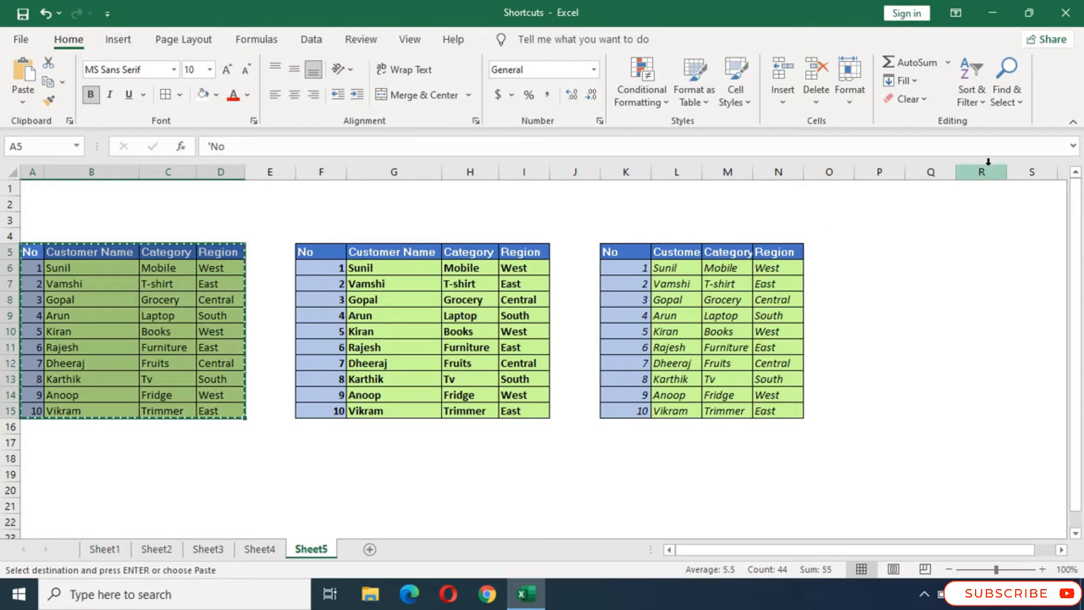
left_click(881, 248)
key("ctrl+v")
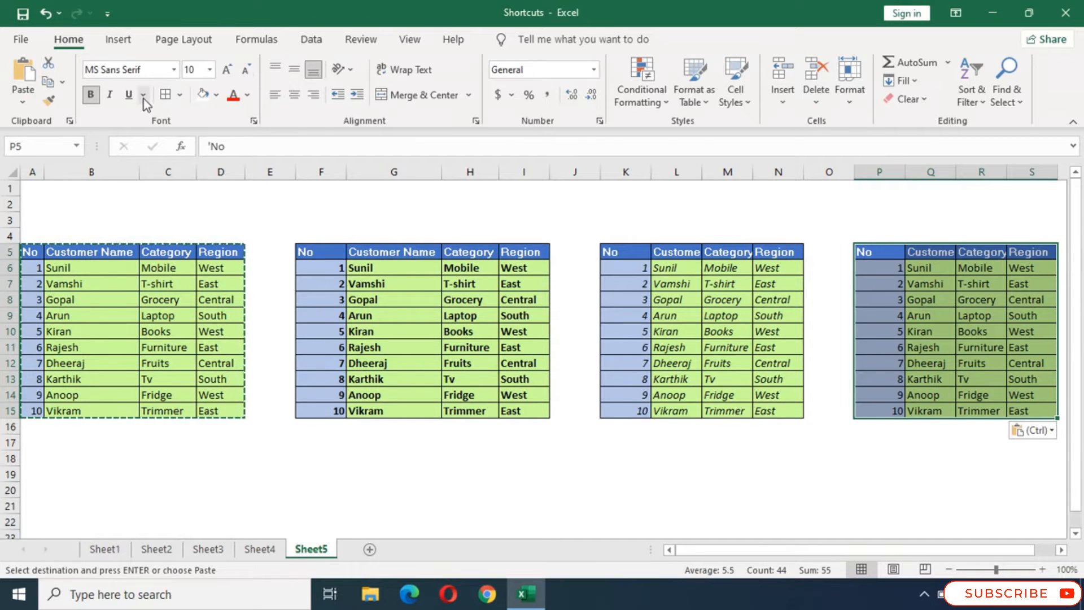
left_click(127, 97)
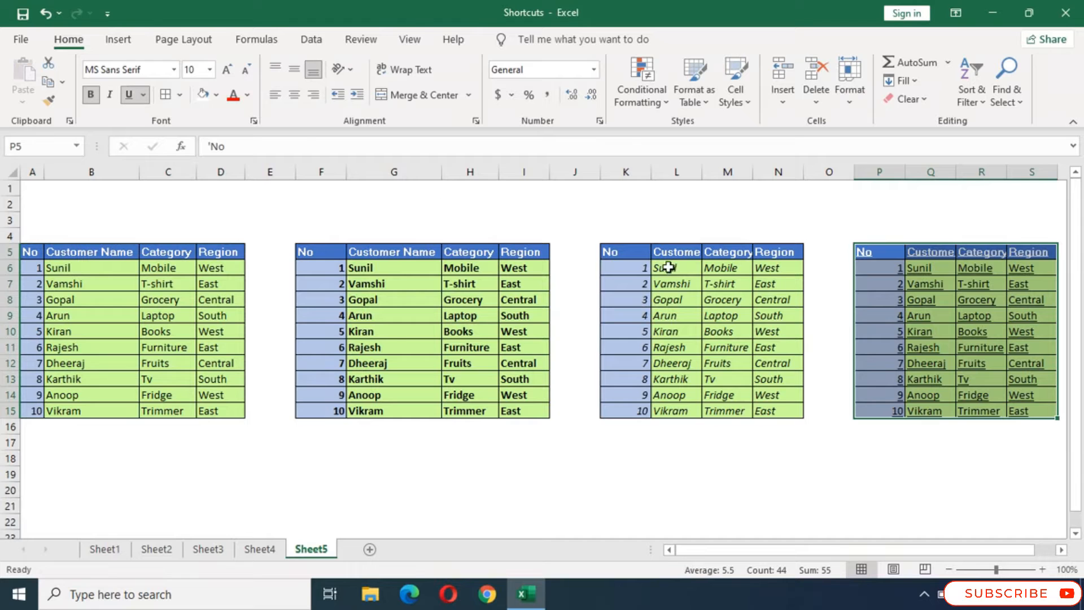
- Copy the customer names in B6:B15 and paste them below the table starting at B19
scroll(930, 307, "down", 2)
scroll(928, 309, "up", 1)
scroll(928, 309, "up", 2)
left_click_drag(51, 269, 69, 409)
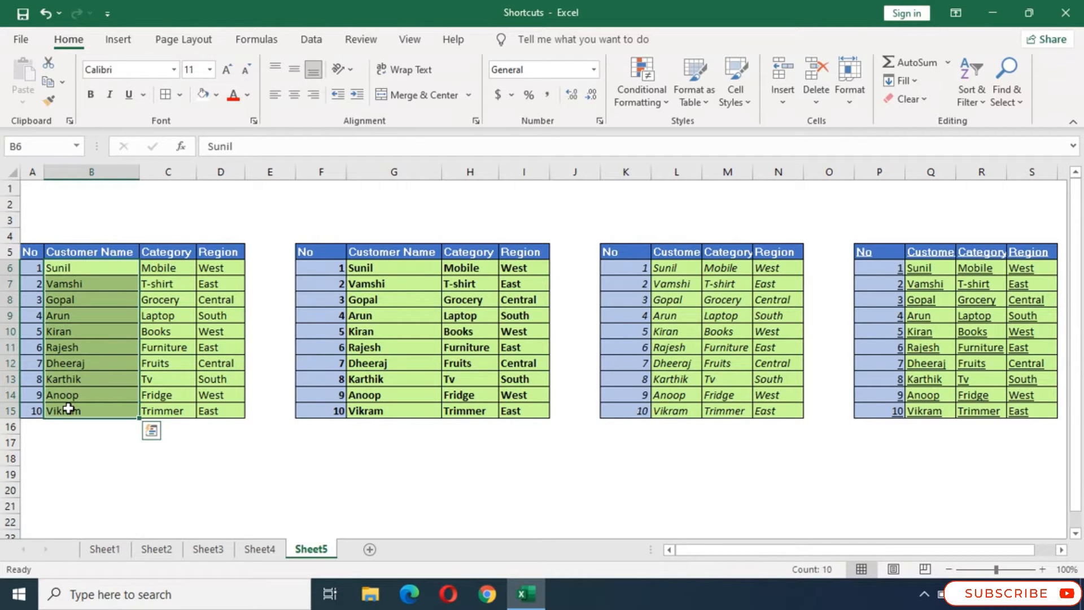
key("ctrl+c")
scroll(107, 455, "down", 1)
left_click(80, 425)
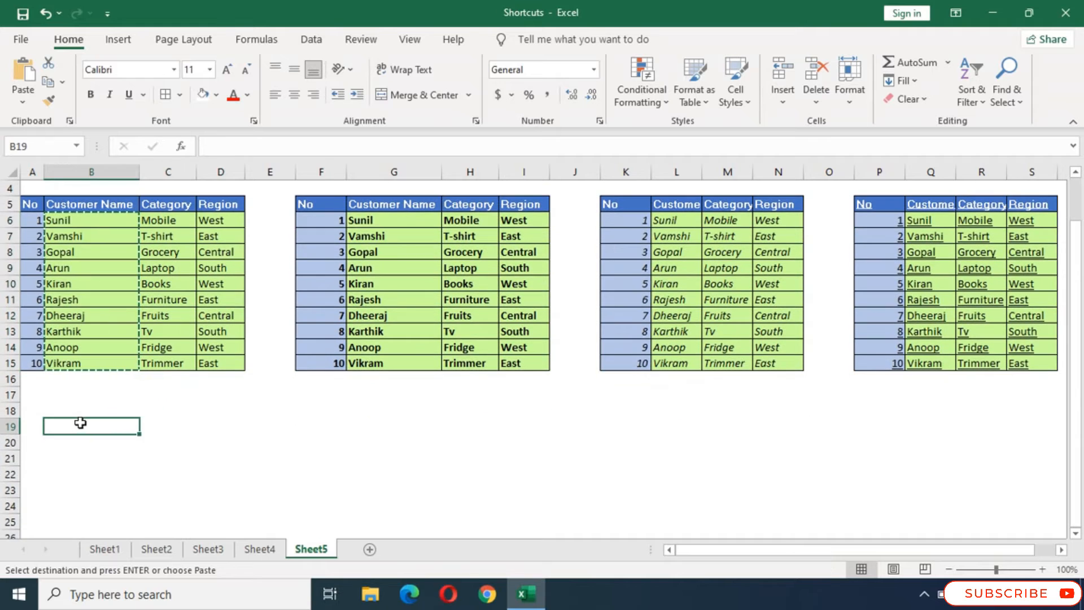
key("ctrl+v")
scroll(201, 438, "down", 3)
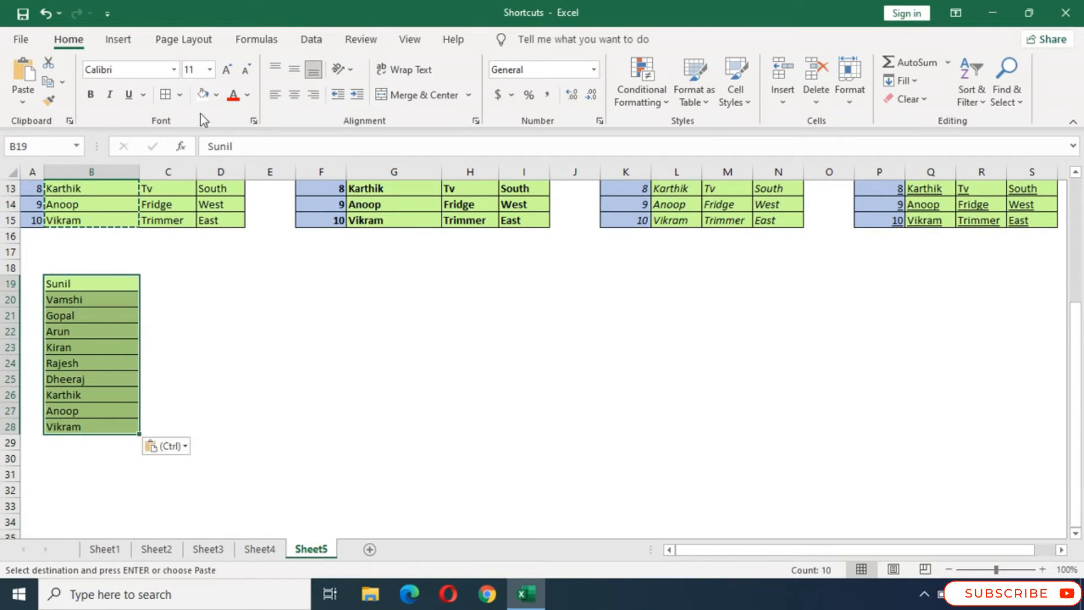
- Remove all borders from the pasted name list in B19:B28
left_click(179, 94)
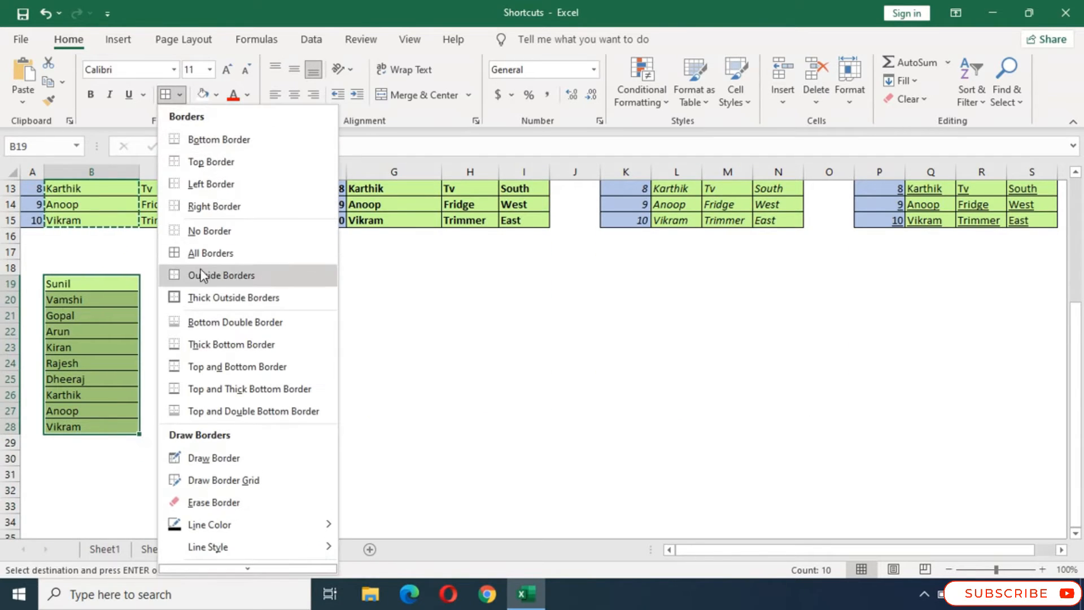
left_click(206, 230)
left_click(256, 314)
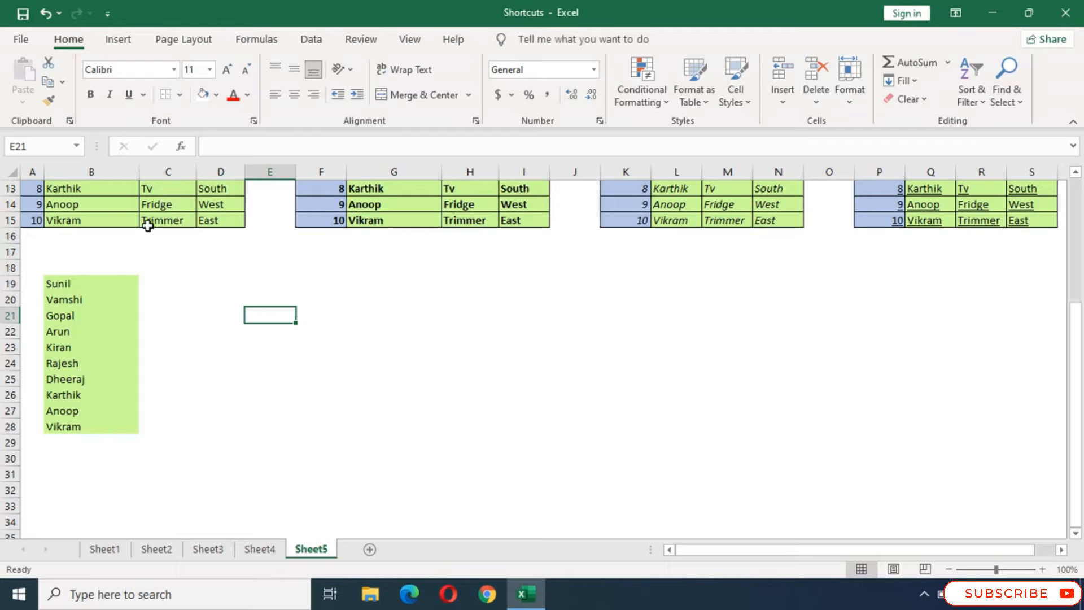
- Apply All Borders to the name list in B19:B28
left_click_drag(92, 297, 121, 418)
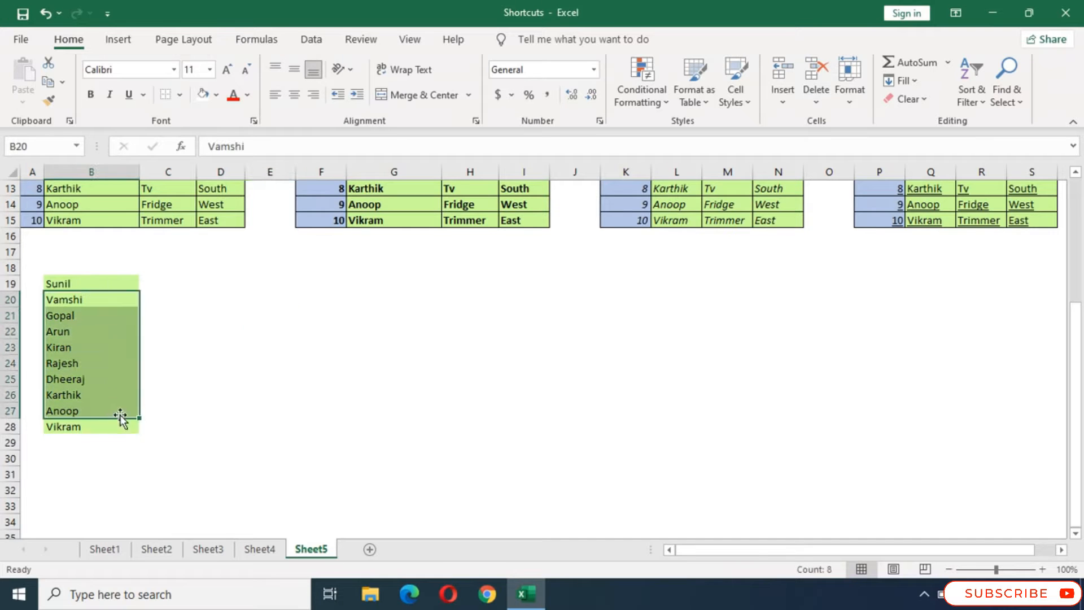
left_click_drag(88, 283, 104, 424)
left_click(179, 95)
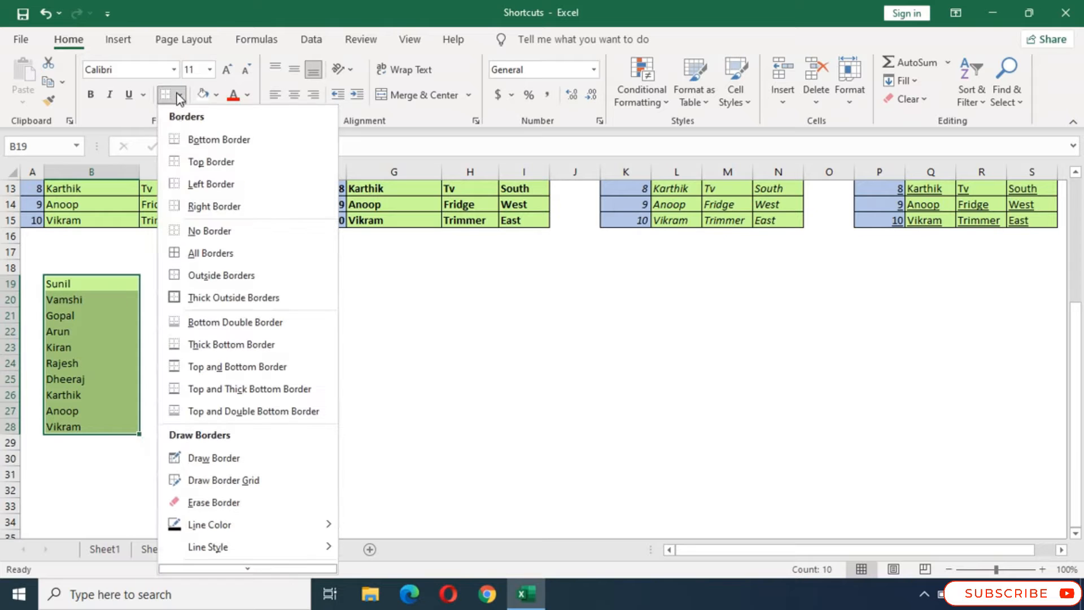
left_click(197, 254)
left_click(174, 330)
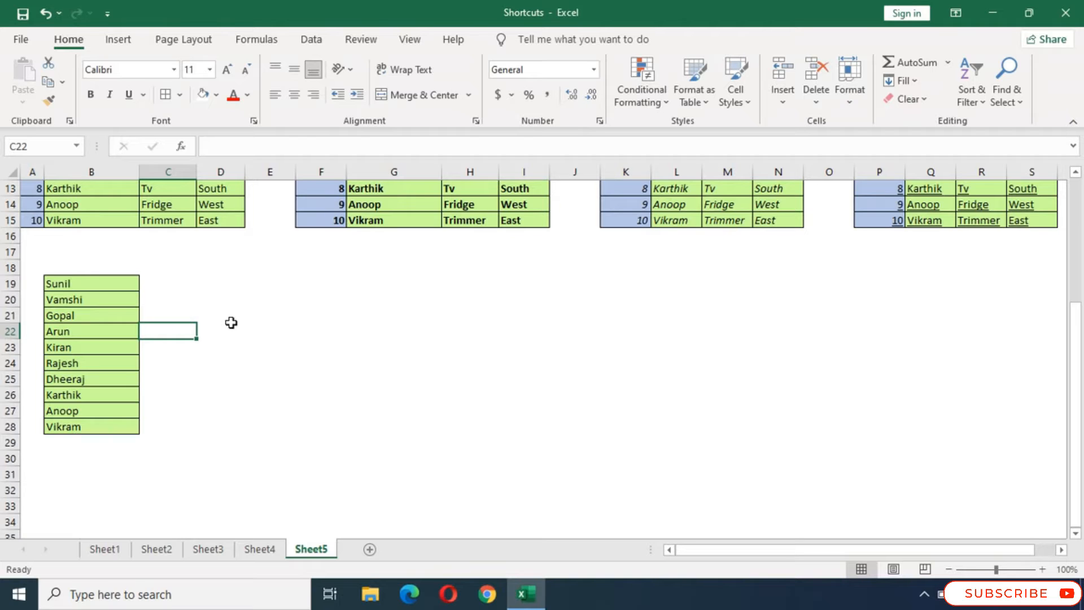
- Apply All Borders to the empty range E19:M28
left_click_drag(256, 283, 730, 426)
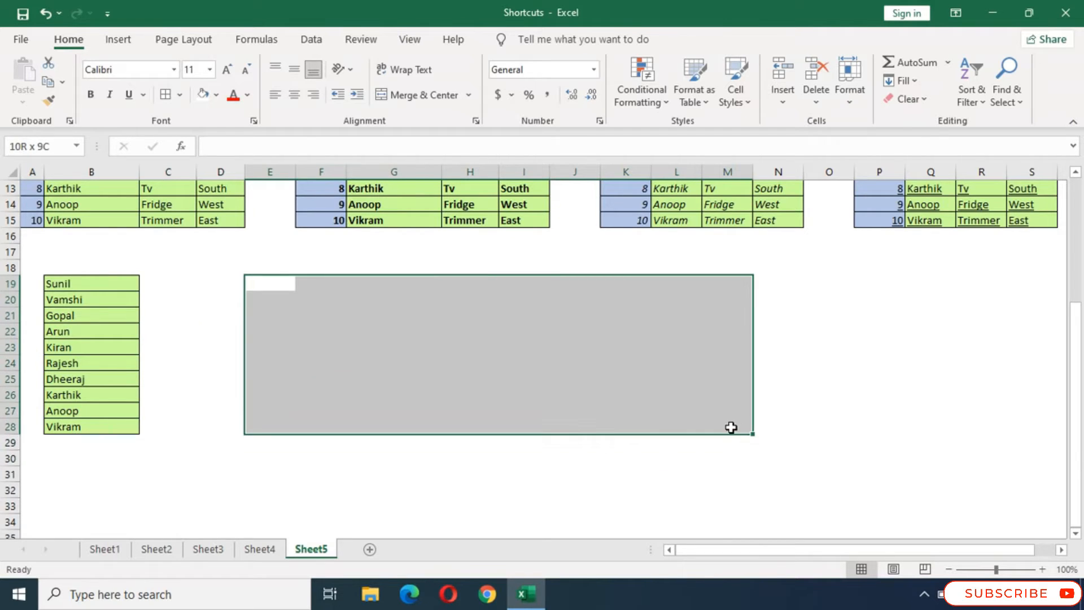
left_click(180, 95)
left_click(202, 256)
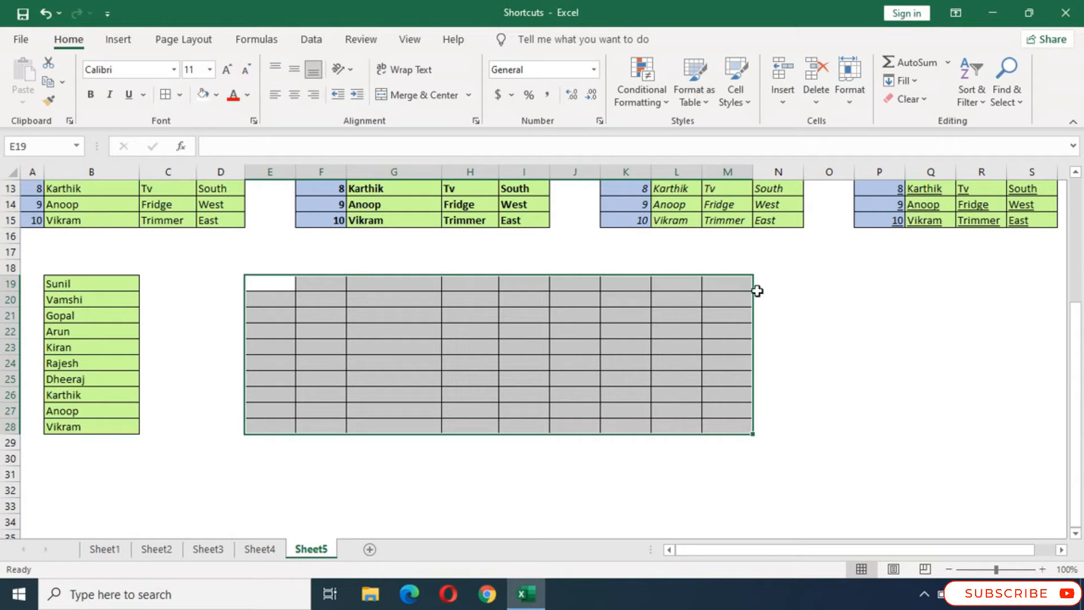
left_click(785, 302)
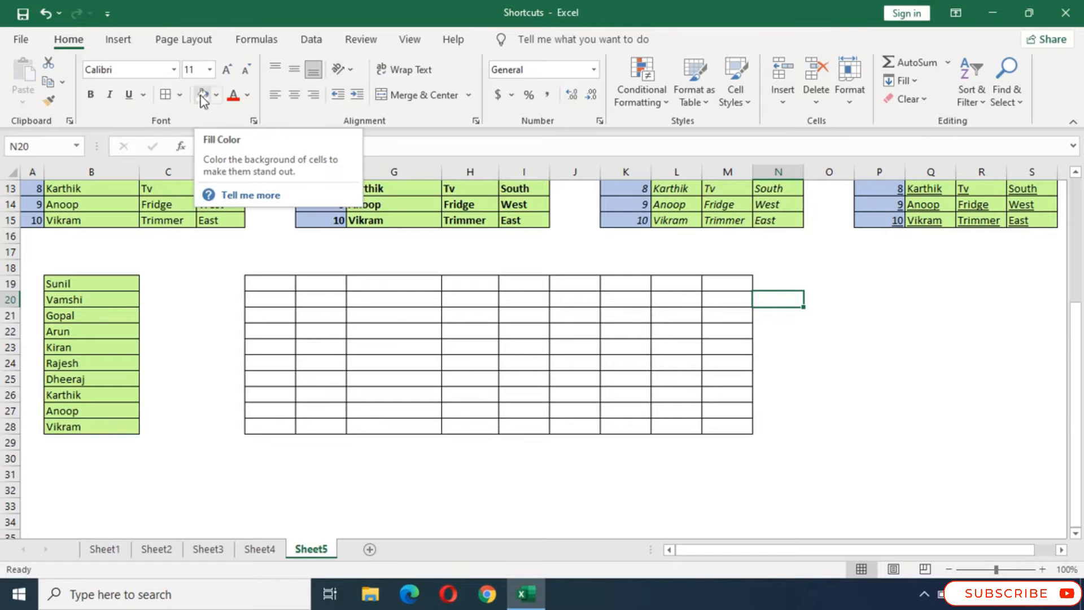
- Fill the bordered cells E19:J28 with the standard light green color
left_click_drag(250, 282, 552, 426)
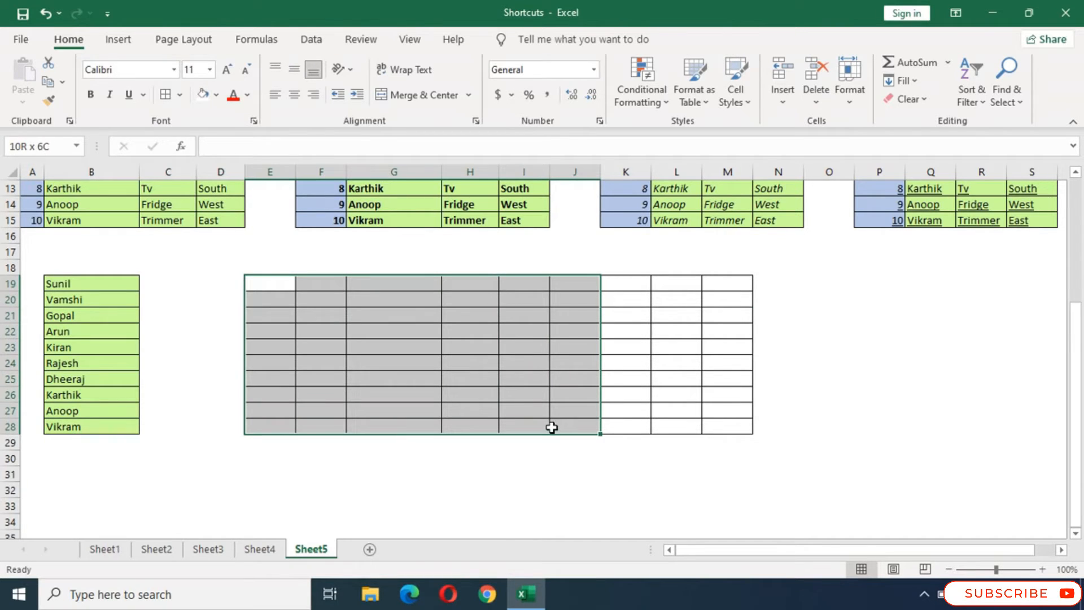
left_click(216, 96)
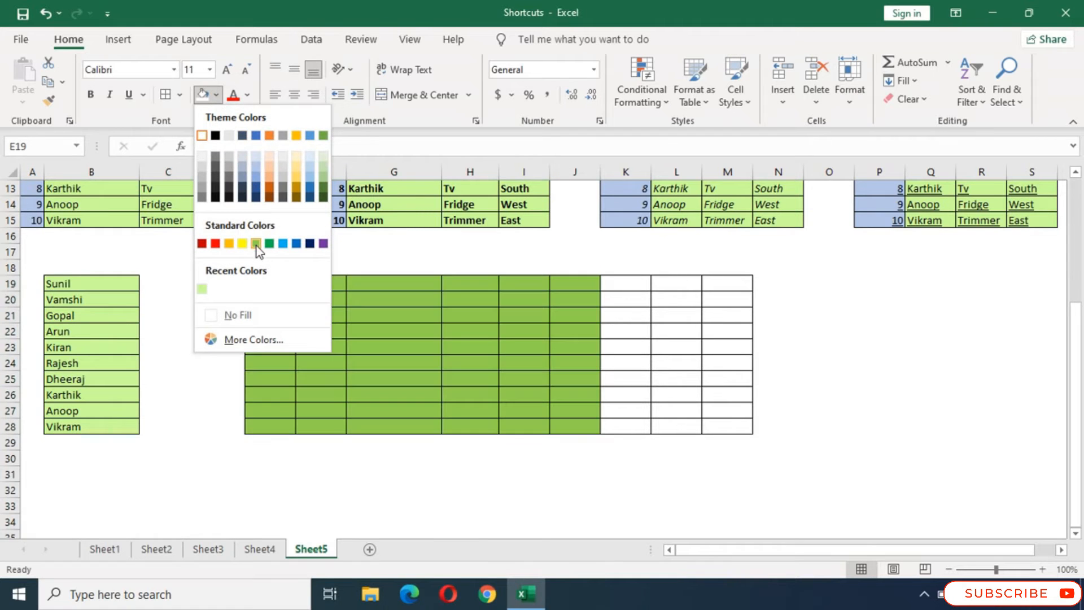
left_click(256, 244)
left_click(722, 363)
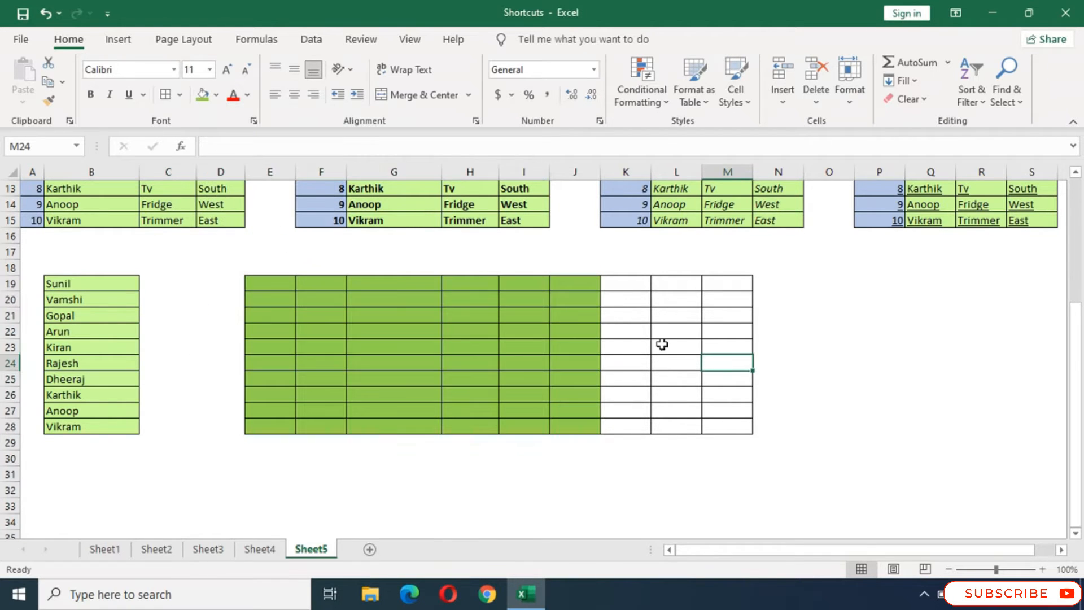
- Fill the remaining bordered cells K19:M28 with the blue theme color
left_click_drag(620, 286, 730, 430)
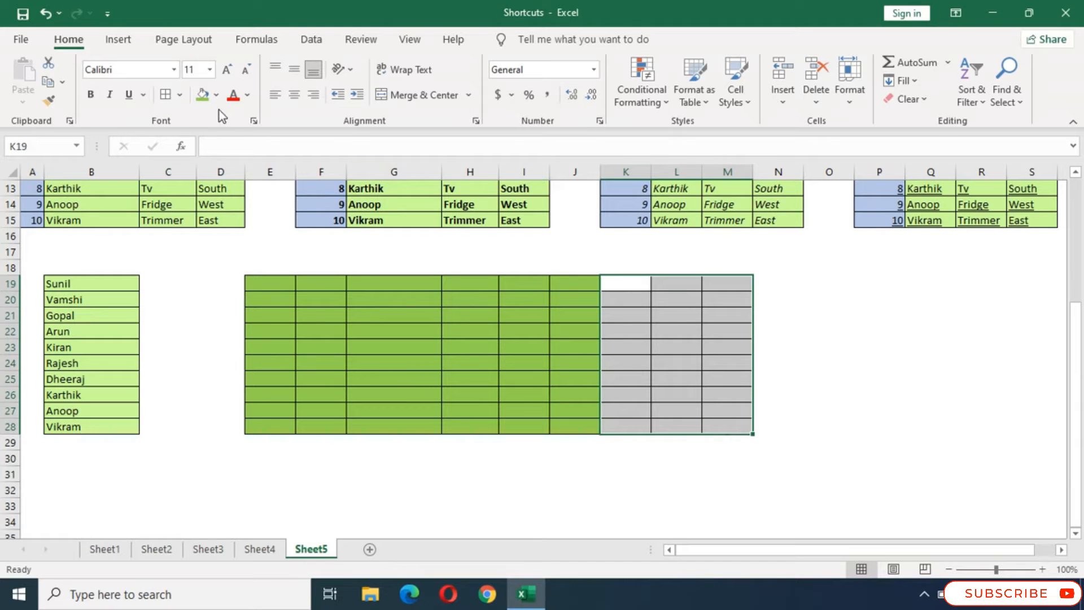
left_click(216, 96)
left_click(257, 136)
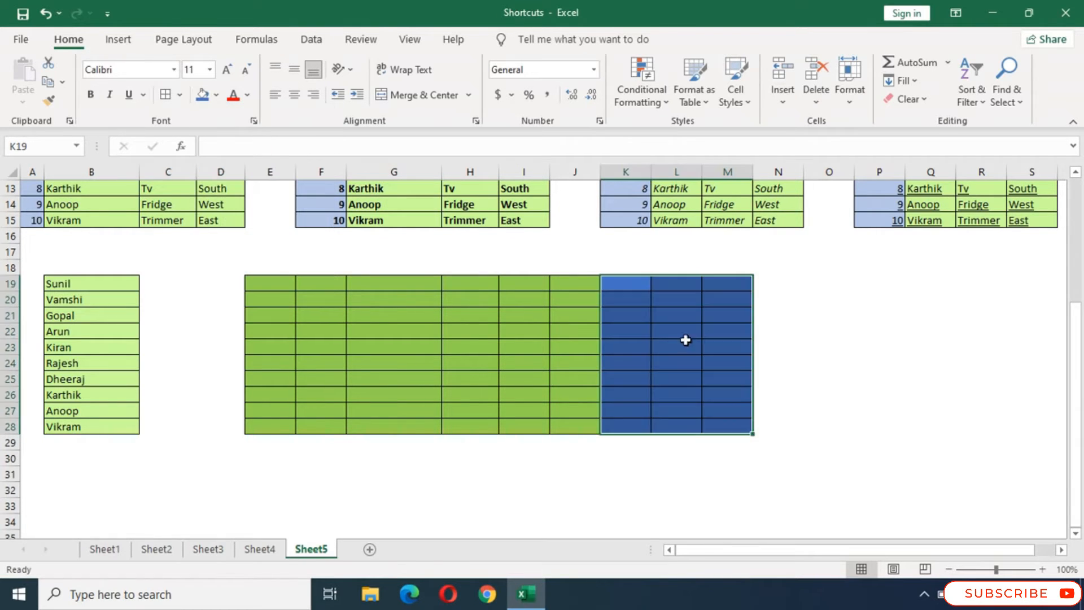
- Undo the blue and green fills on the bordered cells E19:M28
left_click(902, 379)
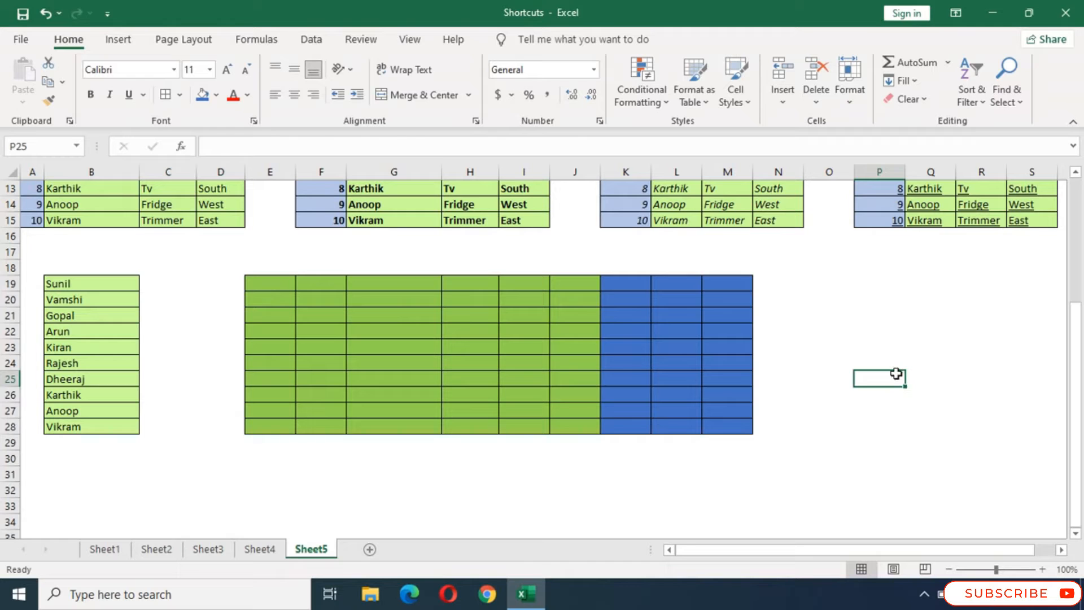
key("ctrl+z")
key("ctrl+z")
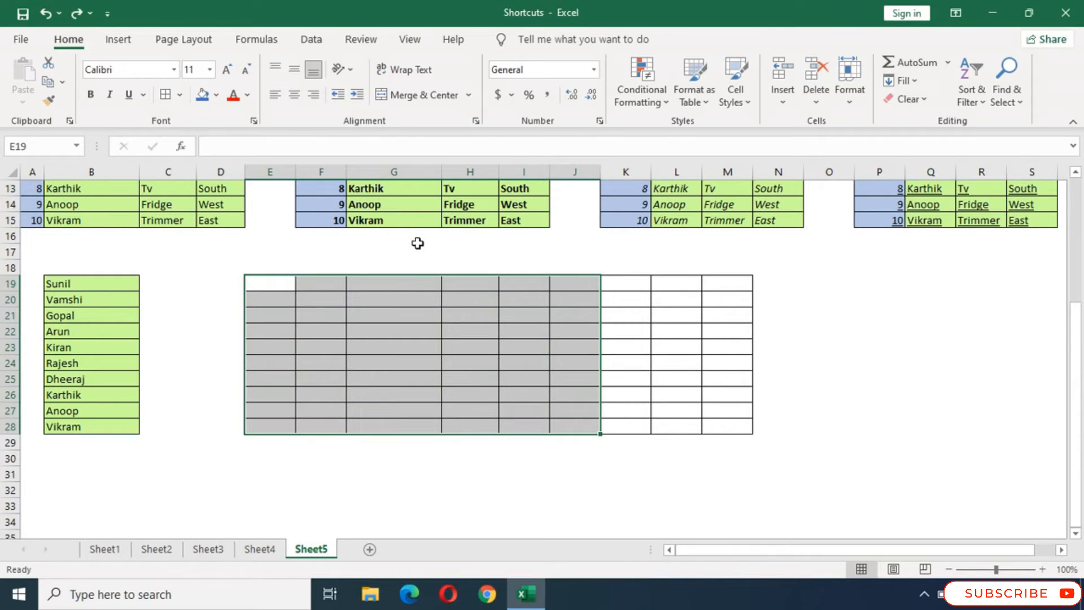
- Set the font color of the name list in B19:B28 to the standard blue
left_click_drag(68, 285, 73, 427)
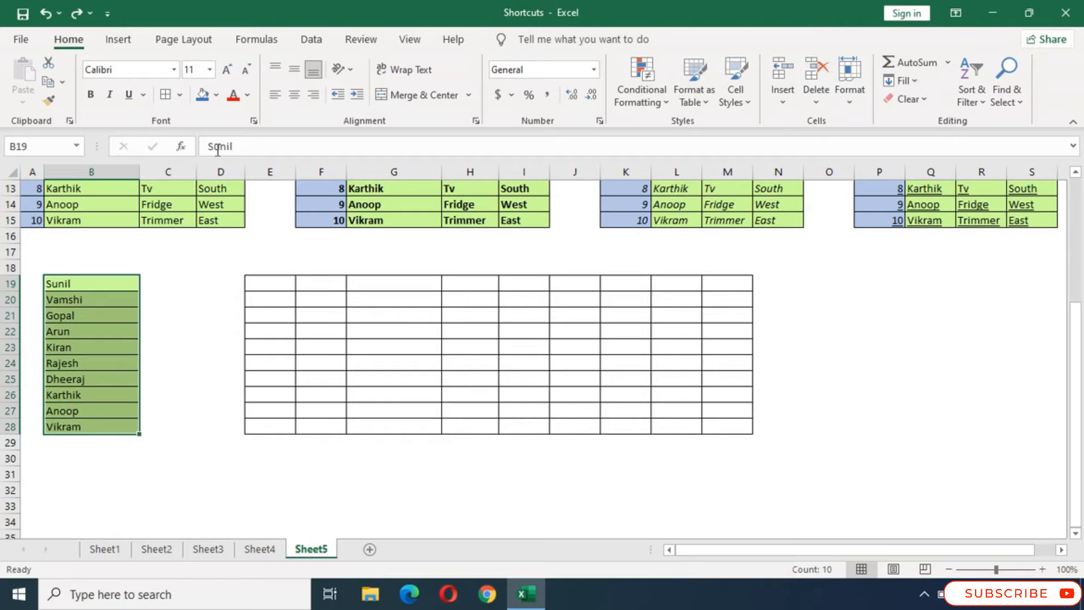
left_click(247, 95)
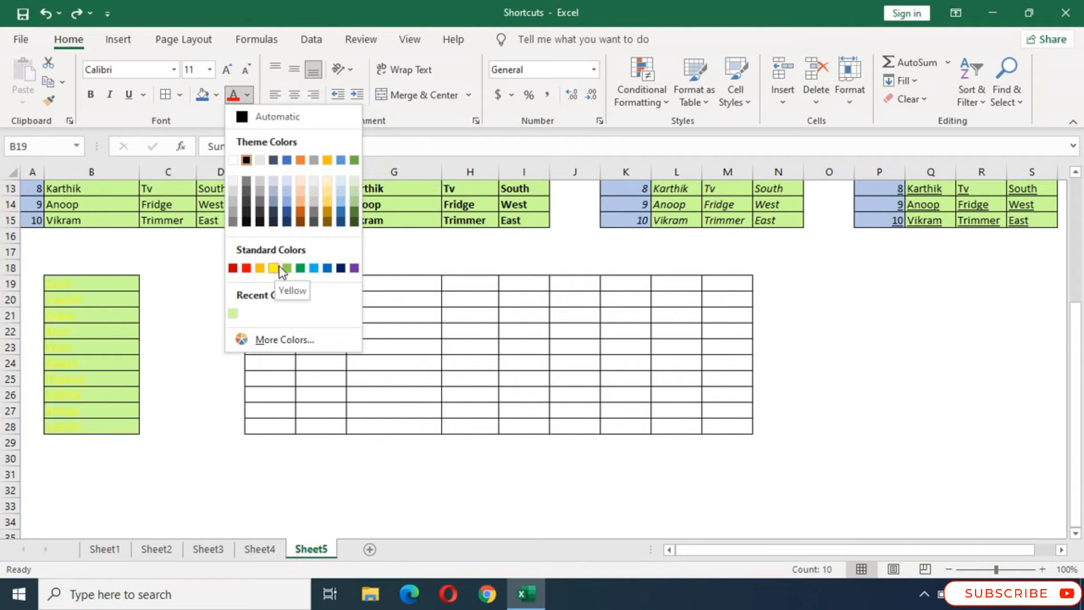
left_click(327, 268)
left_click(177, 301)
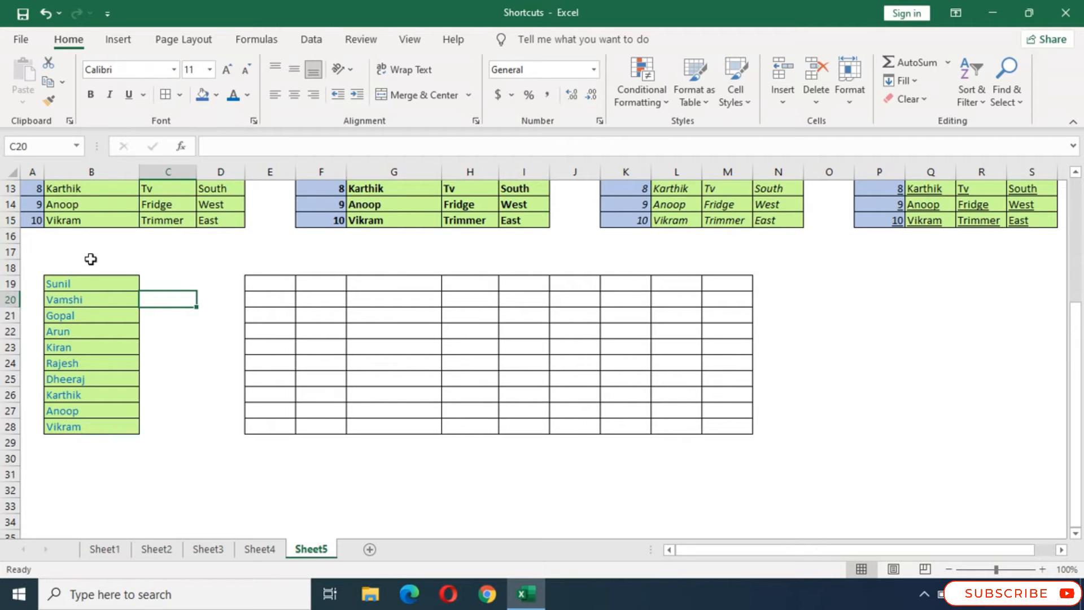
- Change the font of the name list in B19:B28 to Algerian
left_click_drag(80, 282, 101, 427)
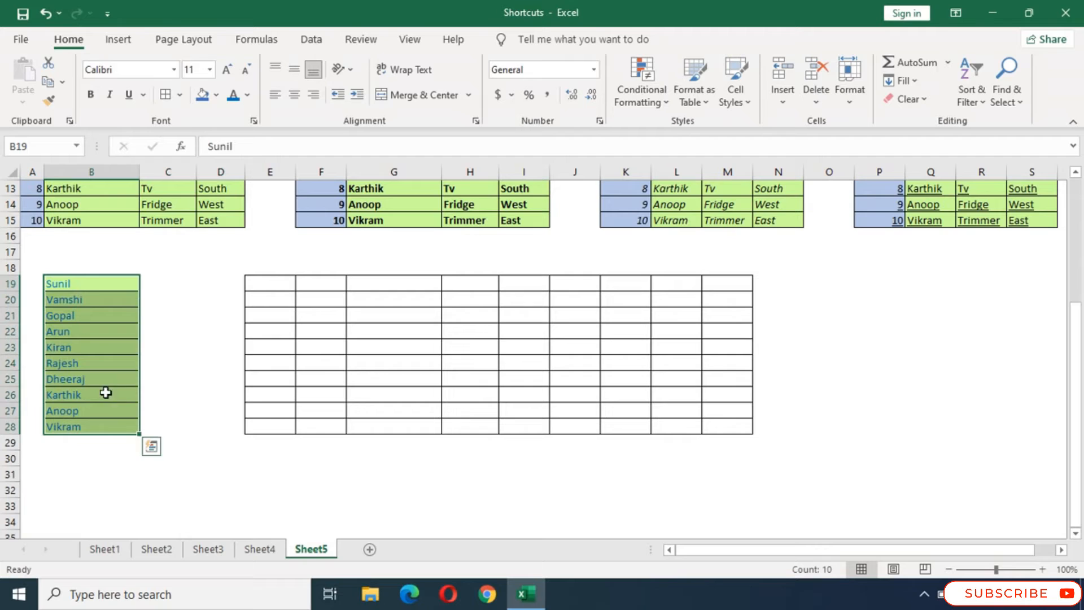
left_click(170, 69)
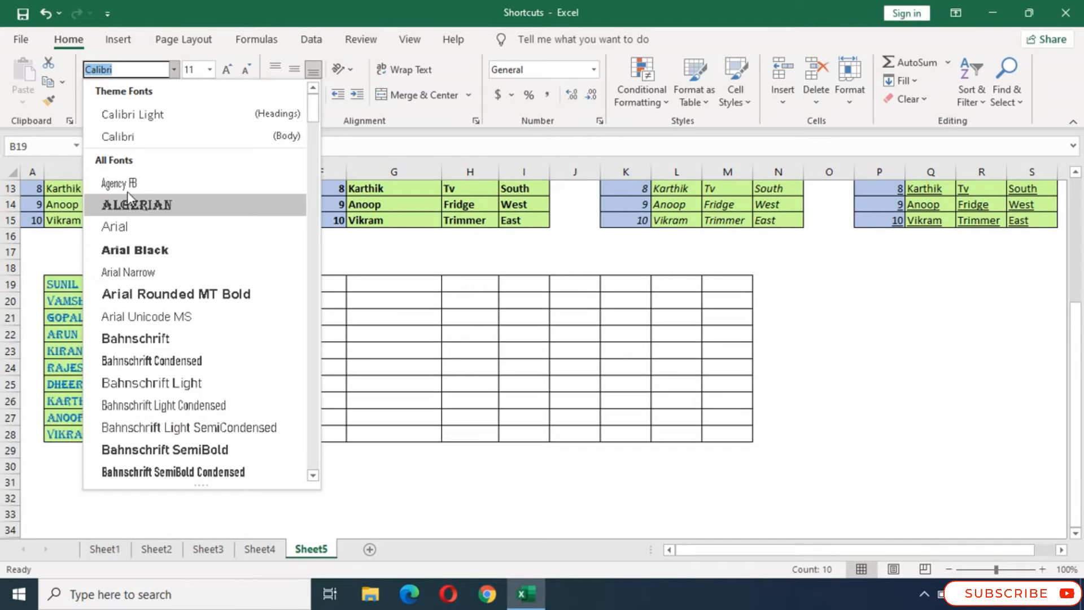
left_click(134, 208)
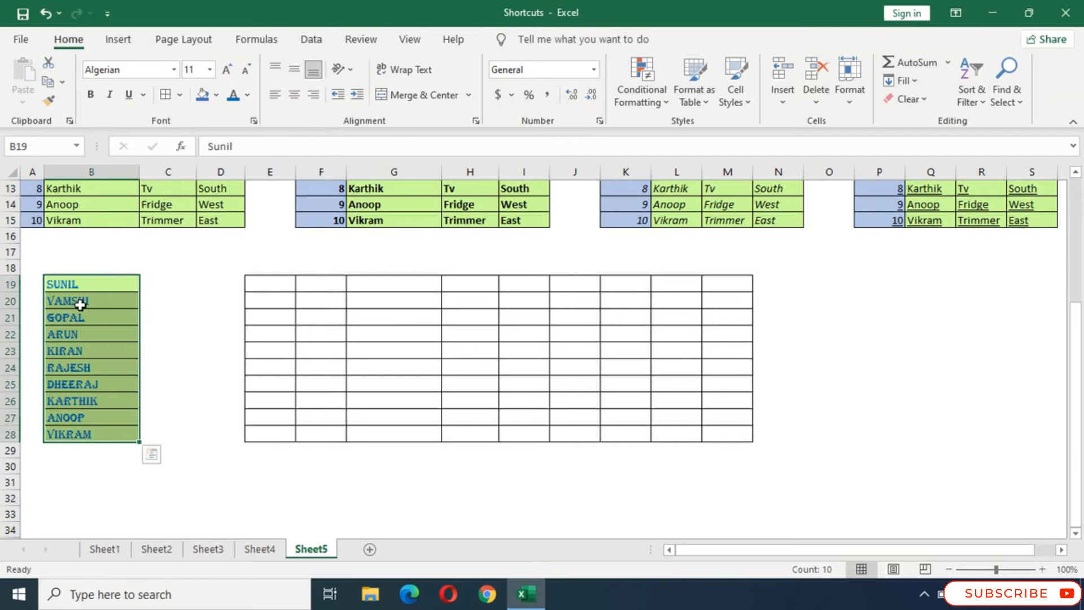
left_click(163, 280)
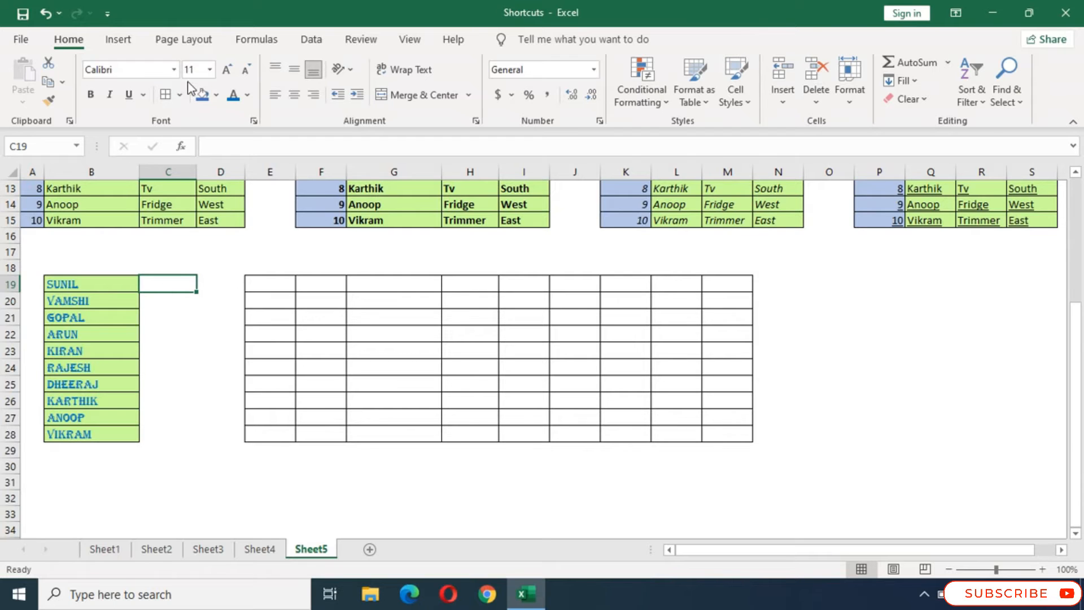
left_click(174, 69)
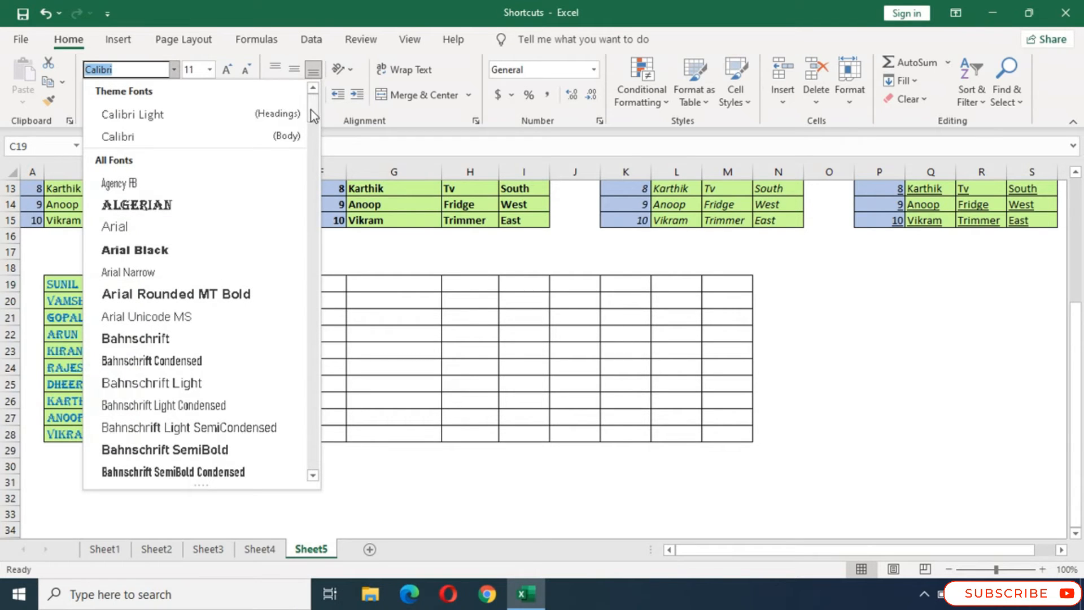
left_click_drag(310, 113, 312, 351)
left_click(404, 471)
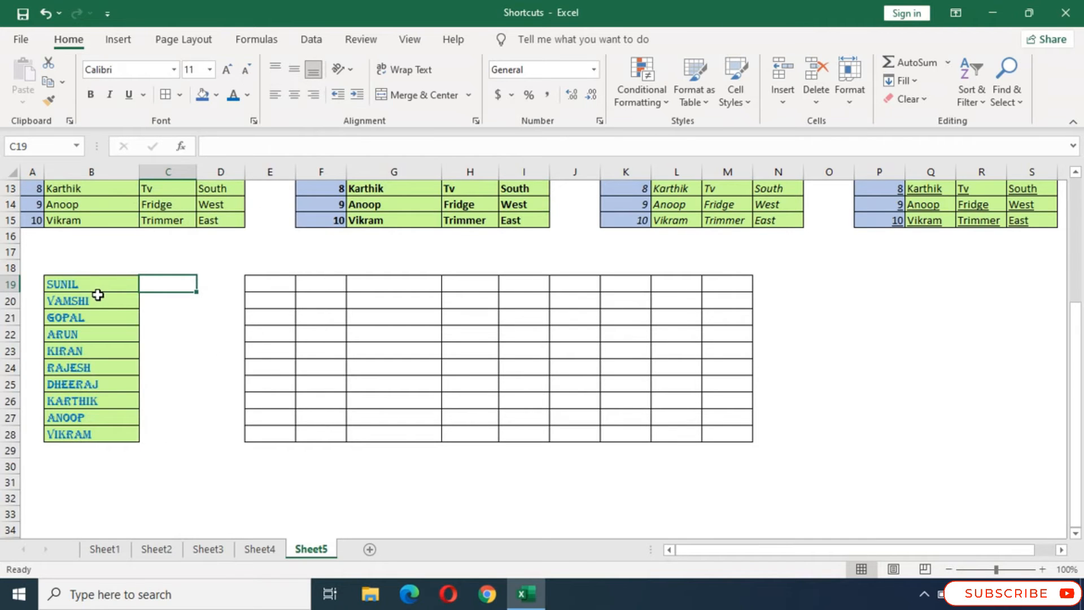
- Set the font size of the Region values in D6:D15 of the first table to 11
scroll(298, 280, "up", 4)
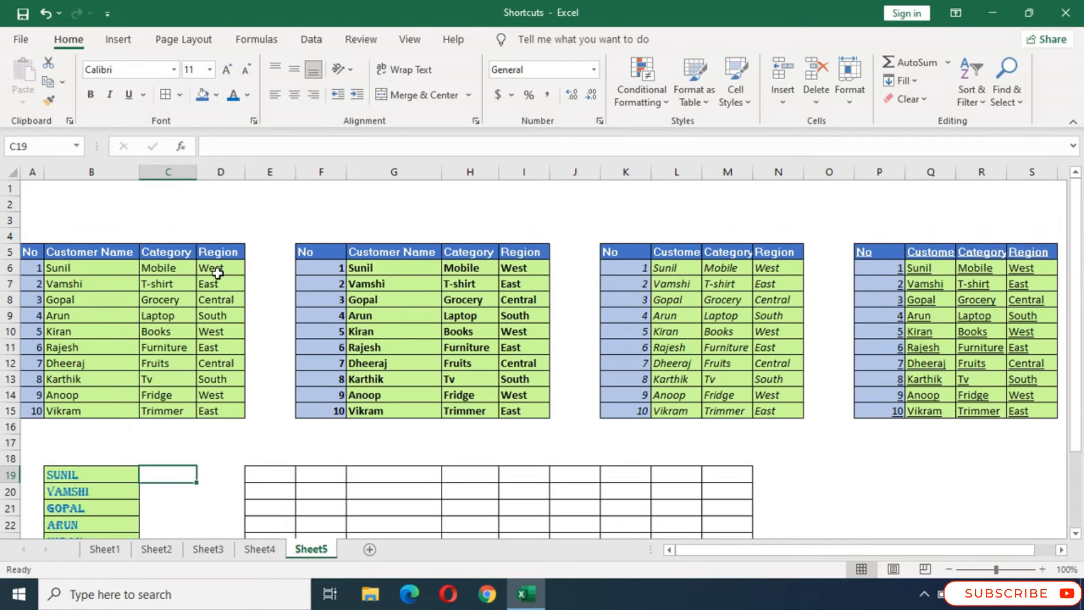
left_click_drag(219, 268, 224, 410)
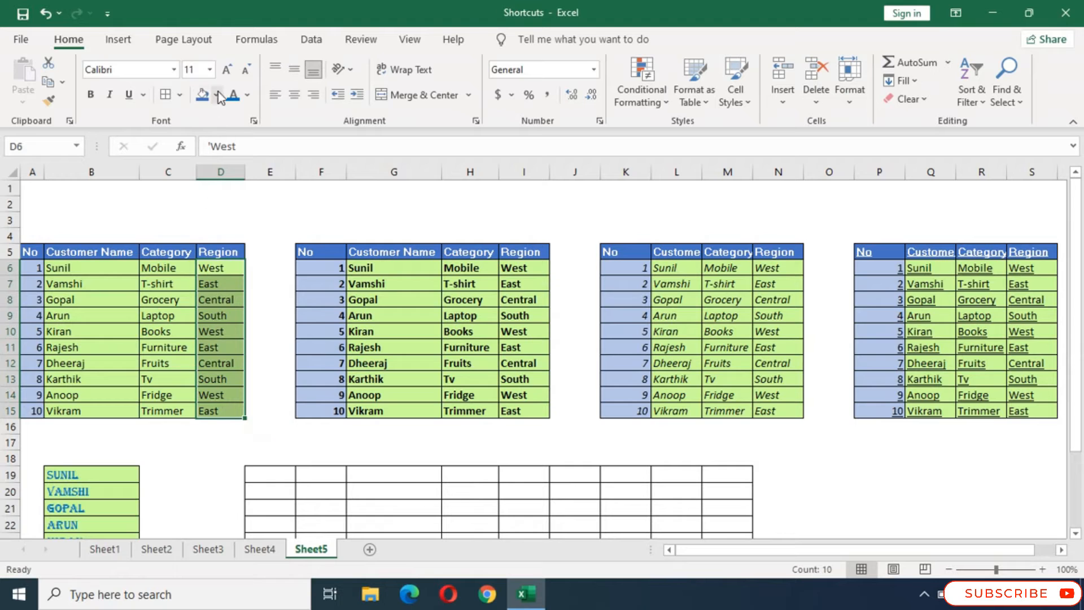
left_click(209, 69)
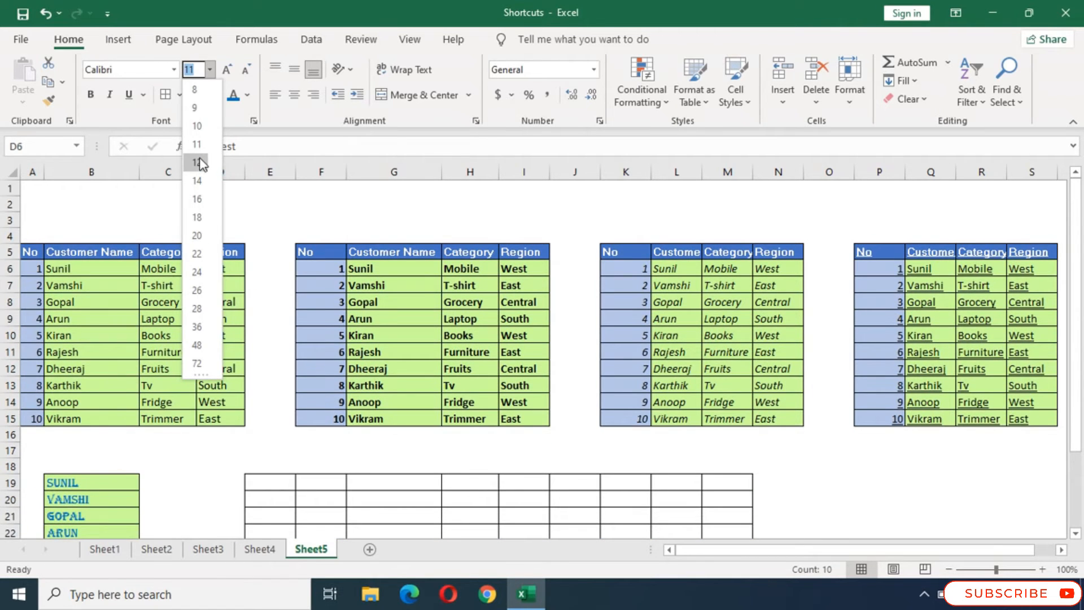
left_click(197, 144)
left_click(231, 280)
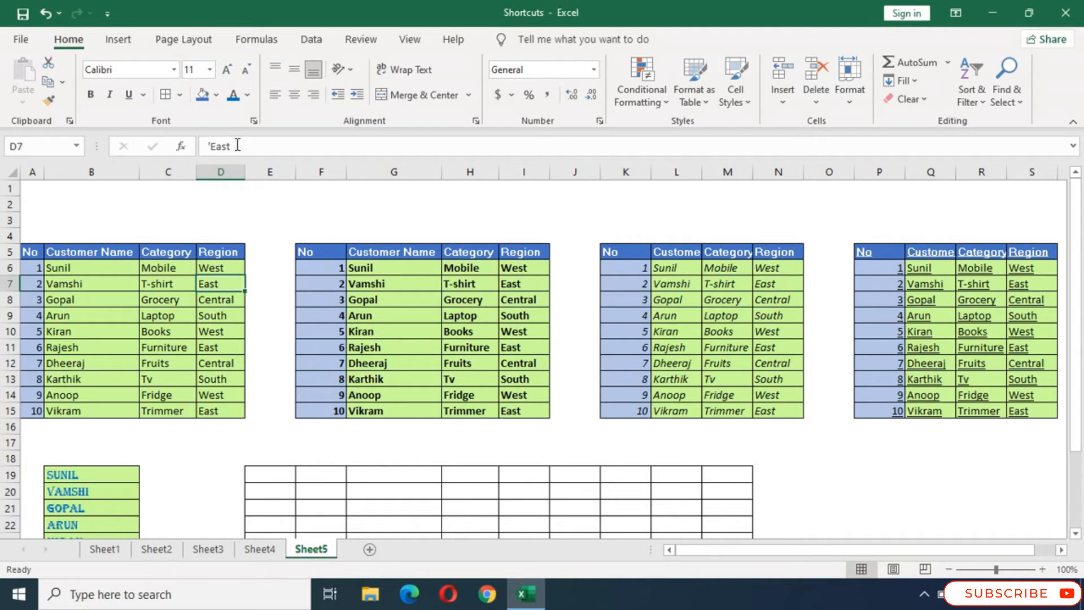
- Enlarge the font of cell D7 in increments and shrink it back to size 11
left_click(227, 70)
left_click(227, 70)
left_click(226, 70)
left_click(227, 70)
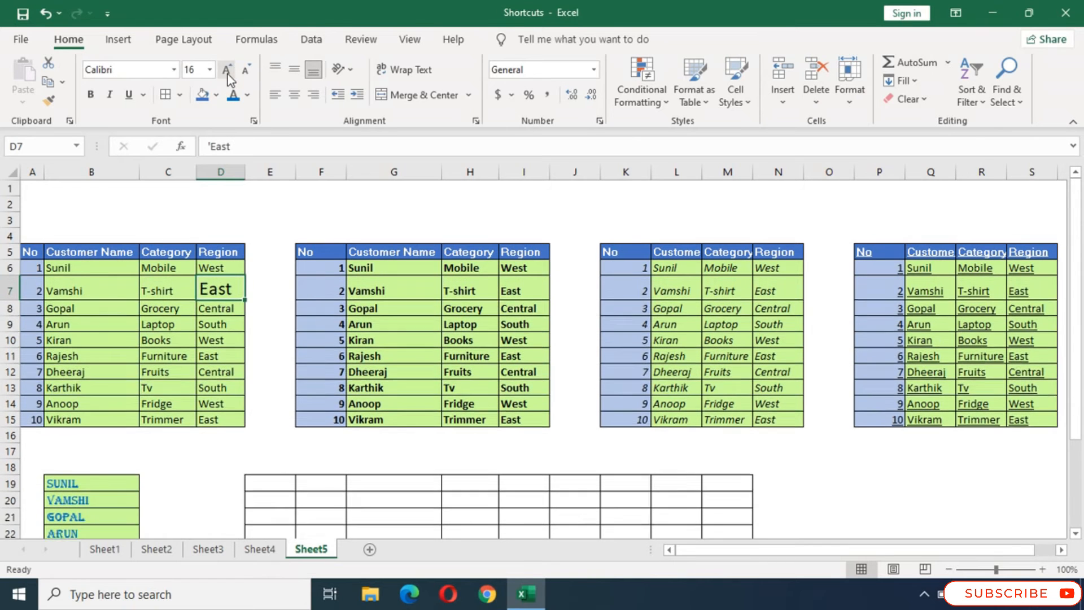
left_click(227, 70)
left_click(227, 70)
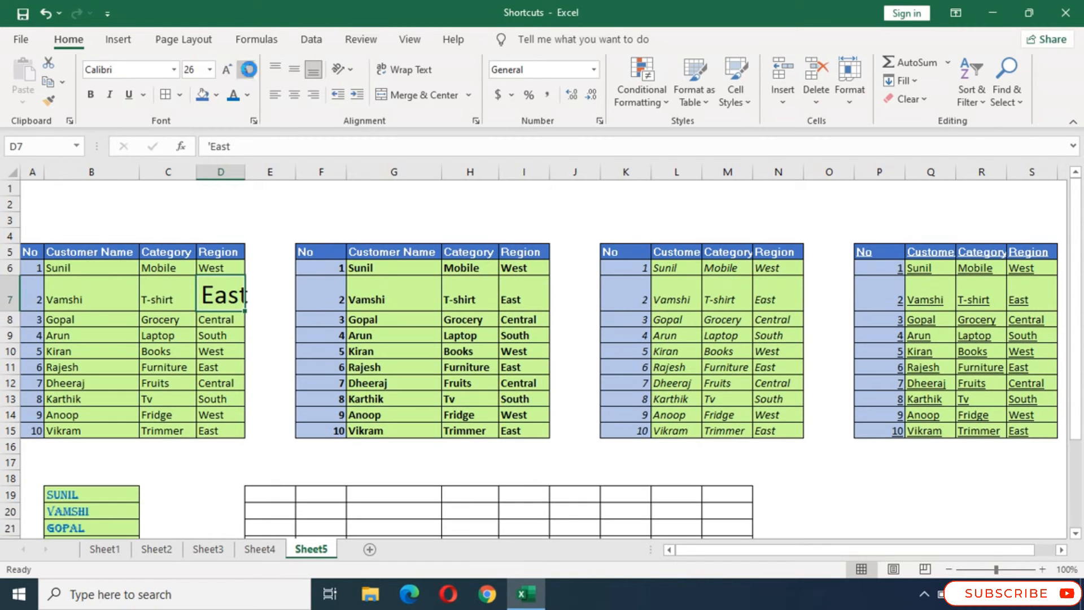
left_click(247, 70)
left_click(247, 70)
left_click(246, 70)
left_click(247, 70)
left_click(247, 70)
left_click(247, 70)
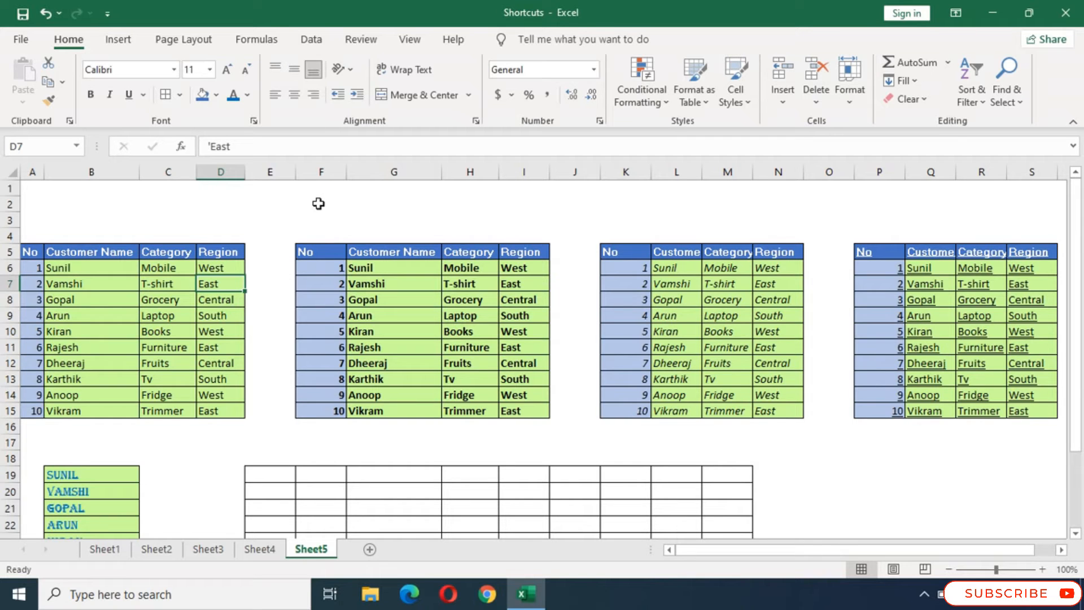
- Merge and center the blank bordered cells G20:G25
scroll(285, 354, "down", 2)
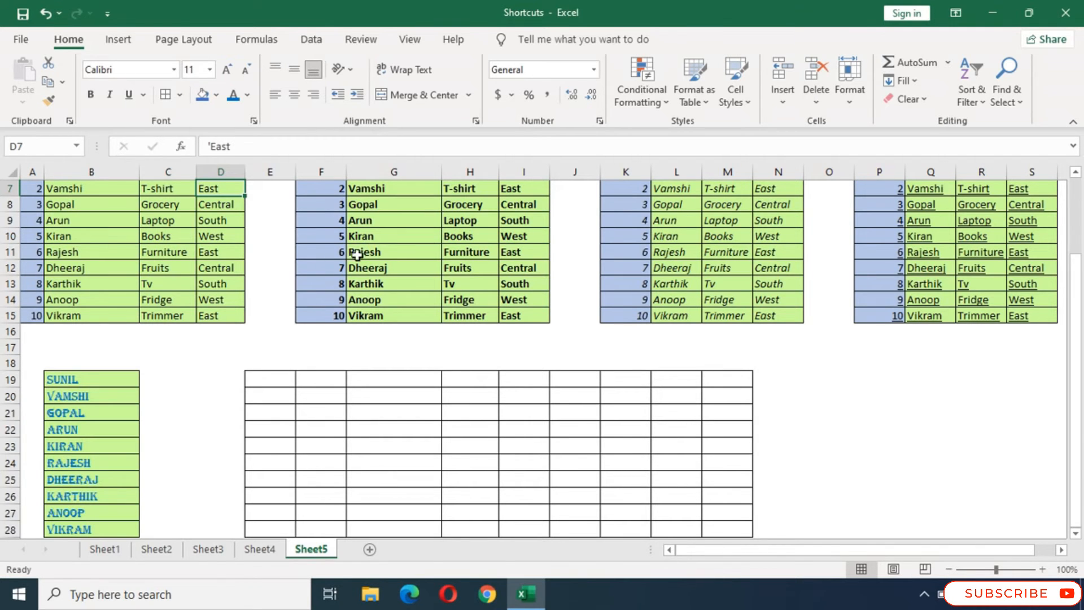
scroll(364, 265, "down", 1)
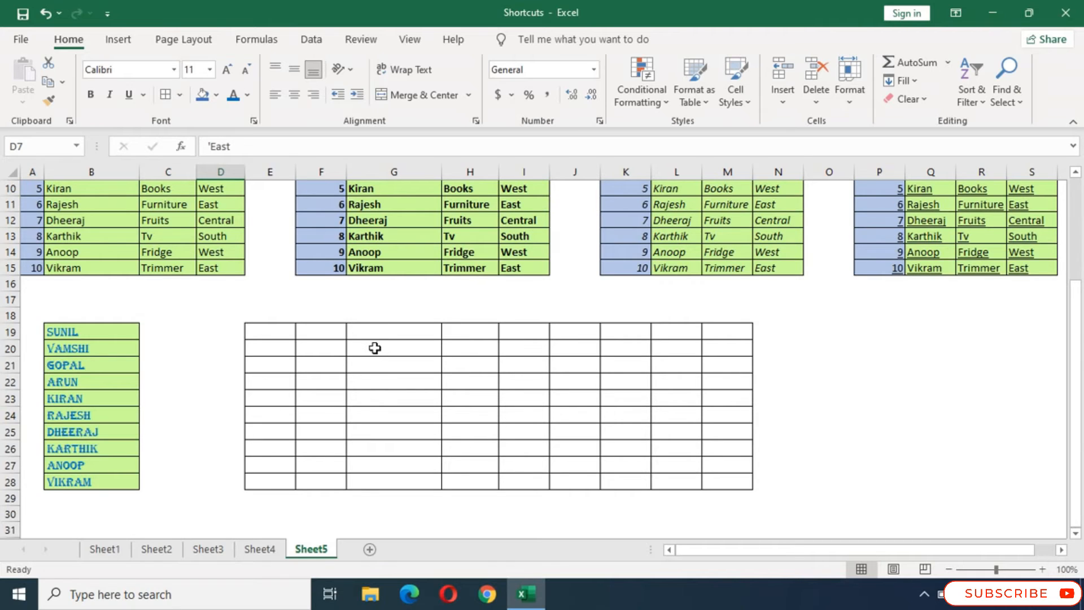
left_click_drag(375, 348, 387, 427)
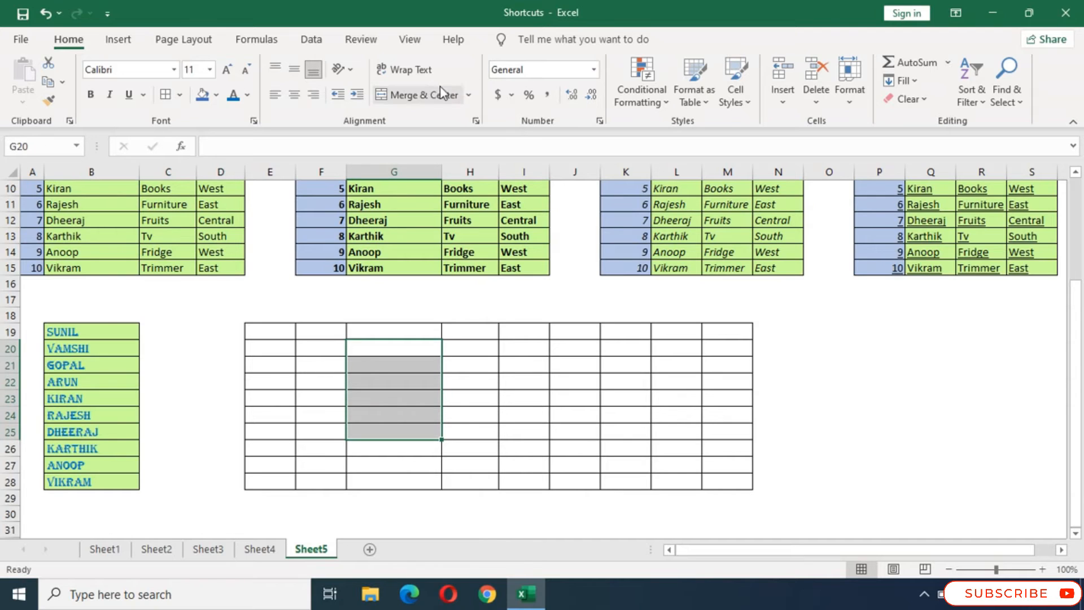
left_click(469, 96)
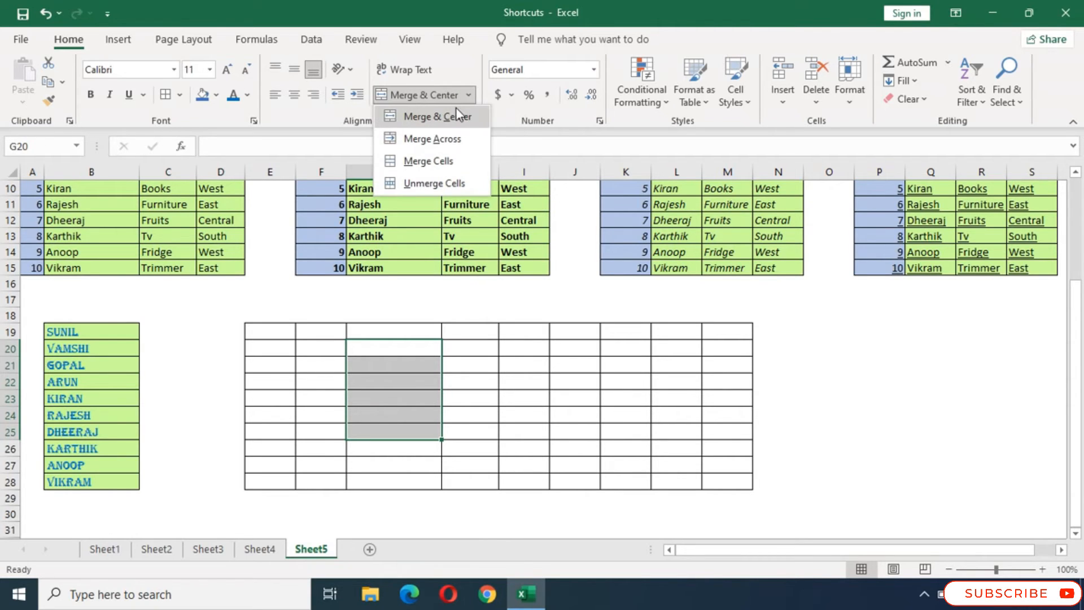
left_click(456, 108)
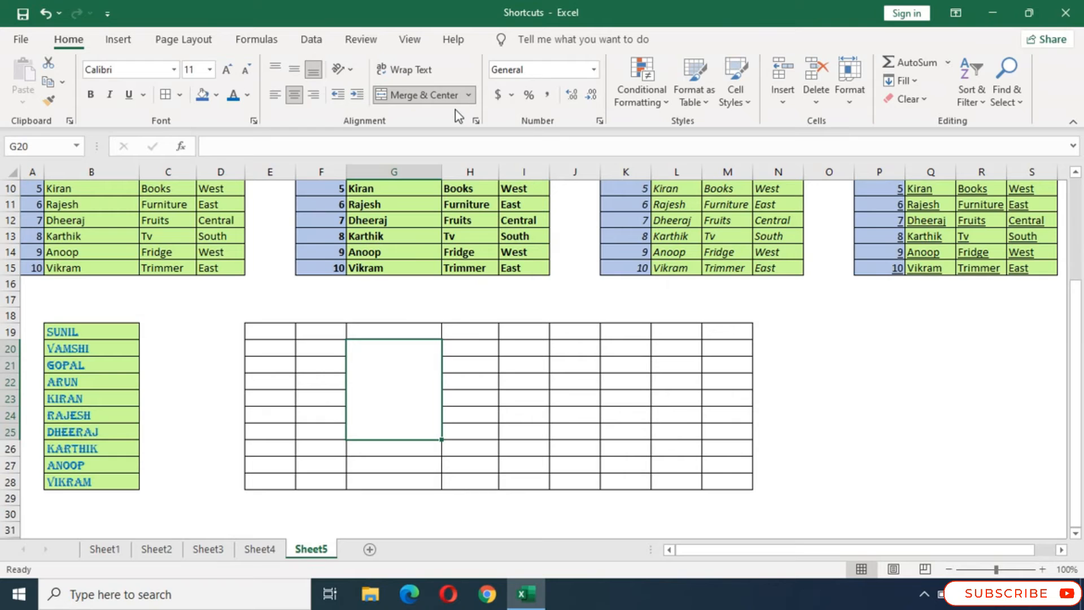
- Enter "Text" in the merged cell G20 and keep that cell selected
double_click(382, 375)
type("Text")
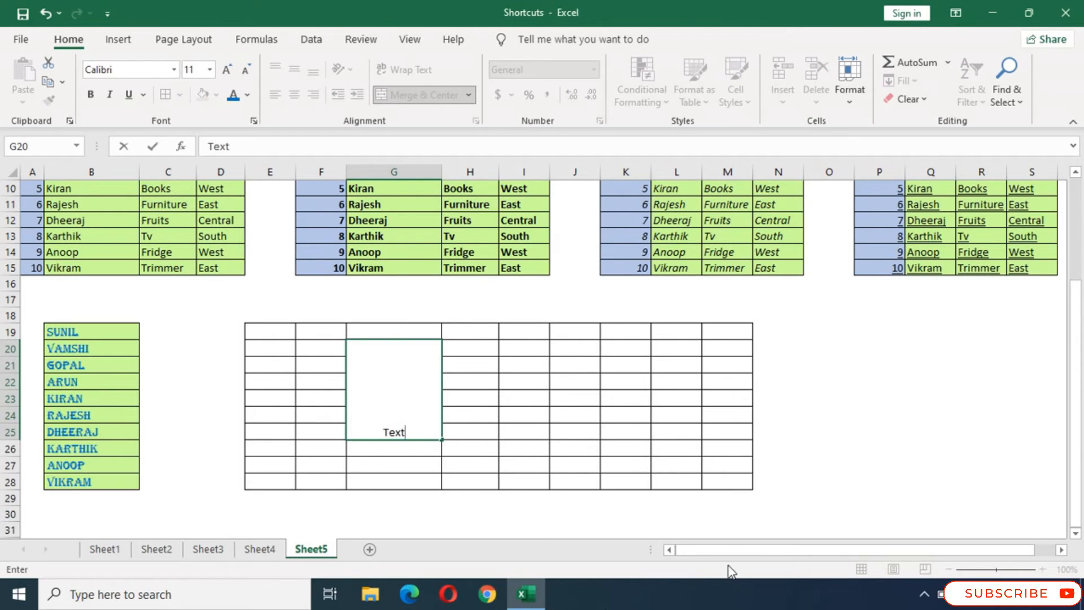
left_click(385, 430)
left_click(474, 382)
left_click(423, 375)
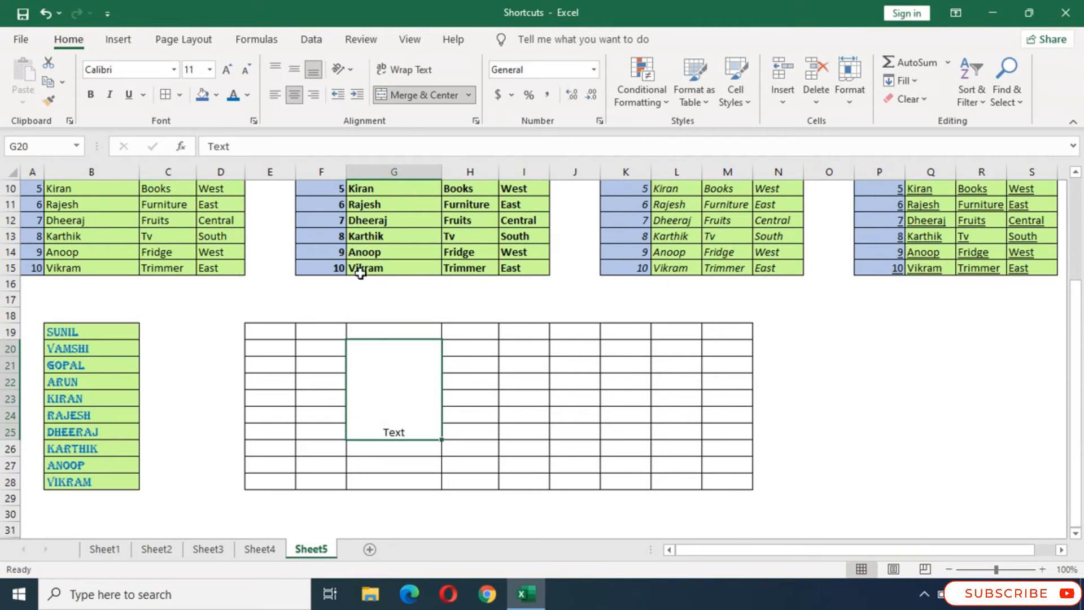
- Try top, middle and bottom vertical alignment on the text in merged cell G20
left_click(277, 72)
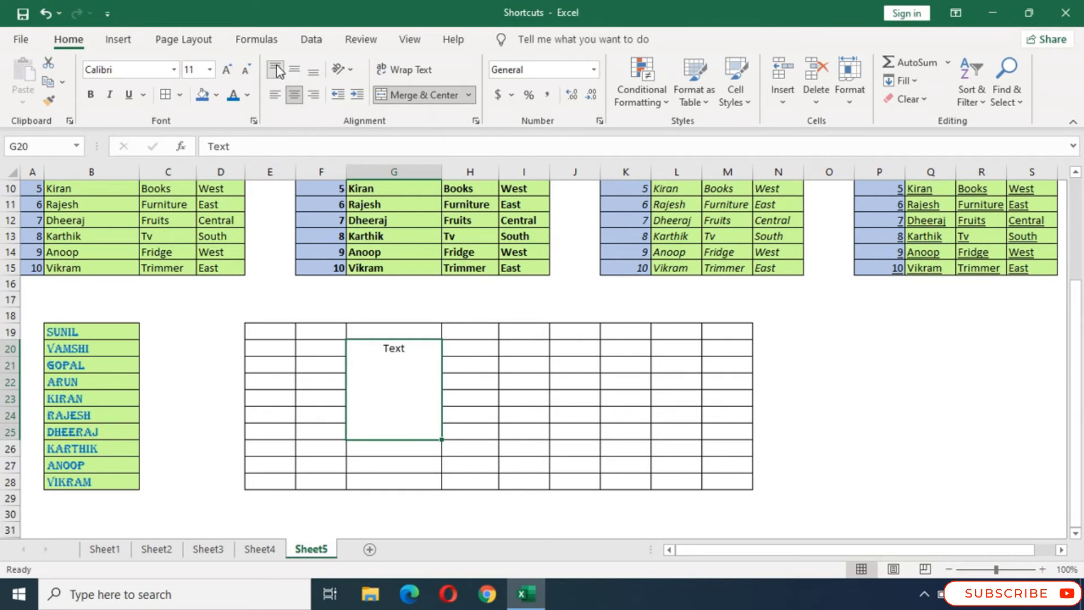
left_click(294, 70)
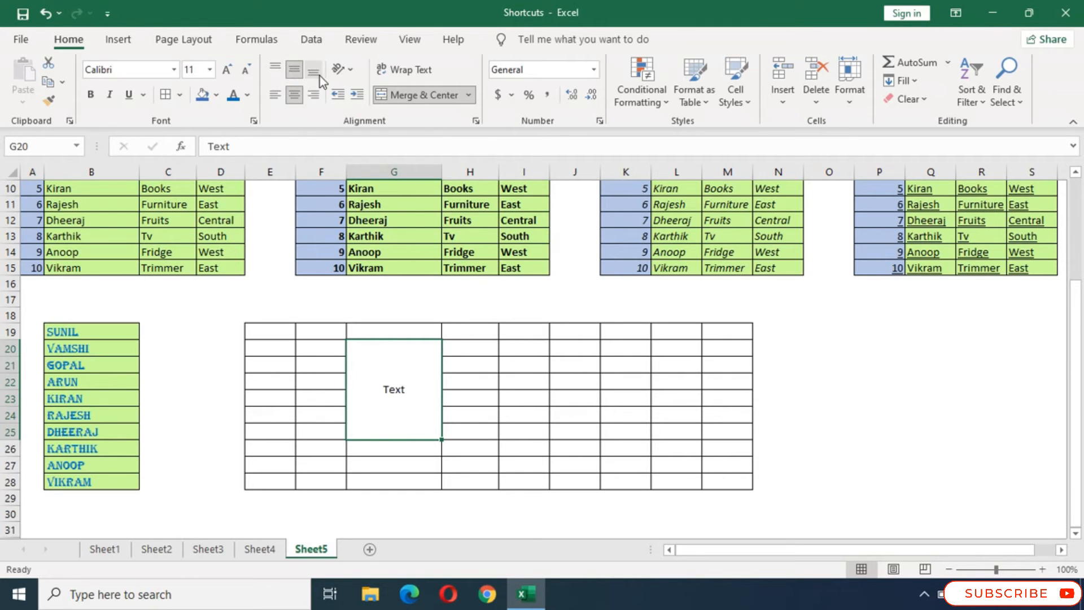
left_click(318, 76)
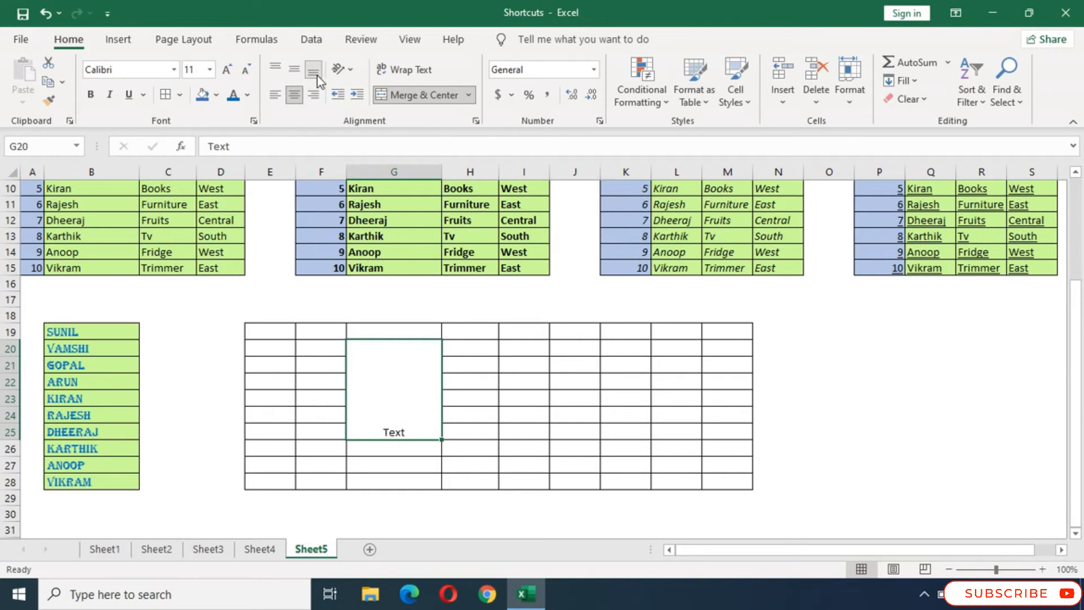
- Try left, center and right horizontal alignment on the merged cell's text and return it to center
left_click(277, 95)
left_click(296, 95)
left_click(315, 95)
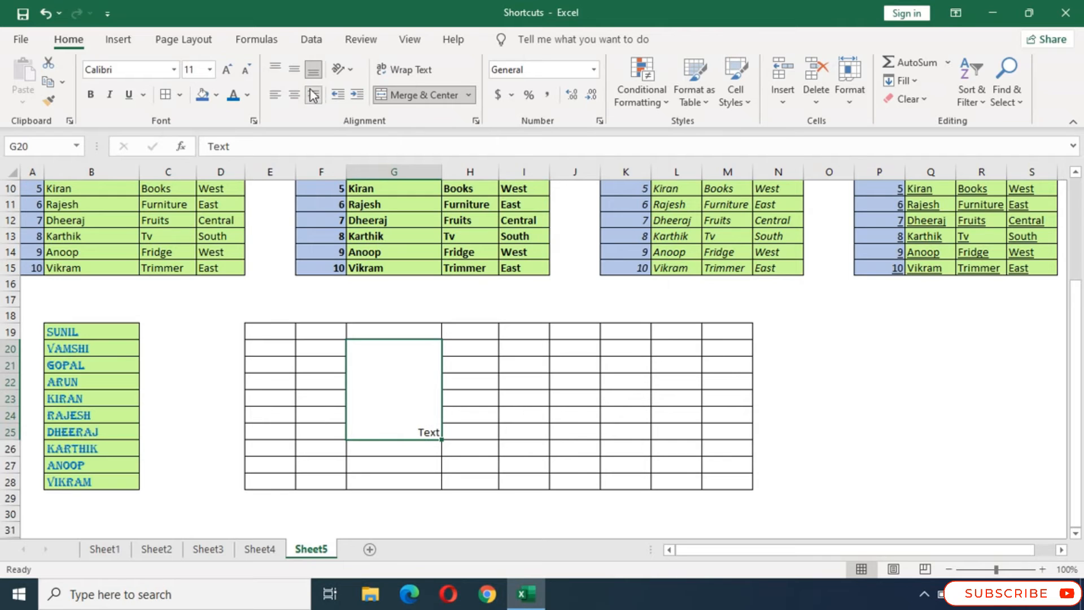
left_click(297, 96)
- Middle-align the text in merged cell G20, trying right alignment before centering it horizontally again
left_click(293, 66)
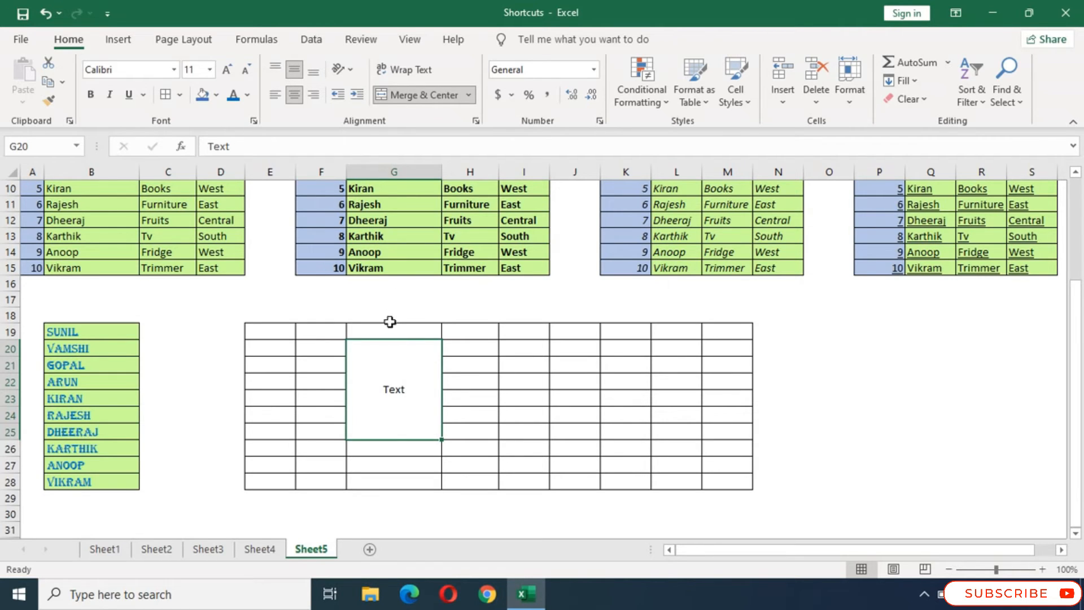
left_click(314, 95)
left_click(294, 95)
left_click(468, 95)
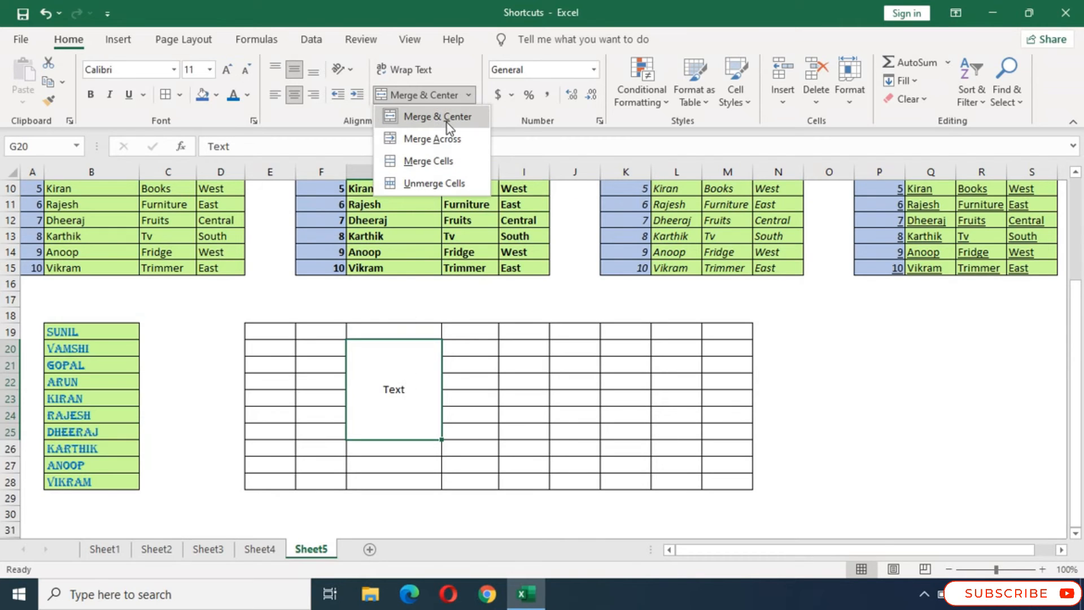
left_click(400, 367)
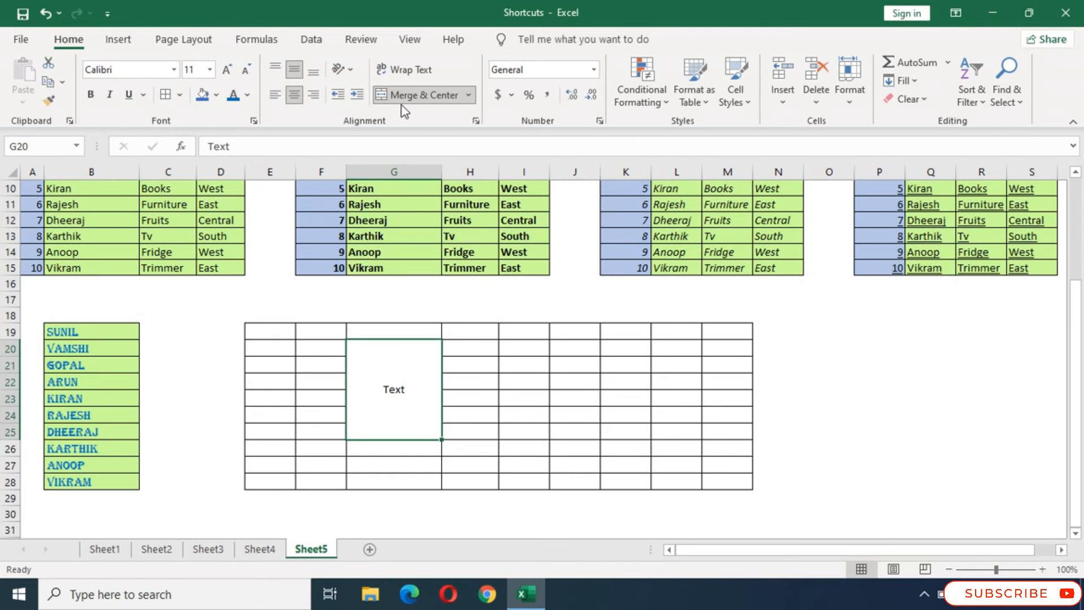
- Try the Angle Counterclockwise and Rotate Text Up orientations on the text in merged cell G20
left_click(343, 70)
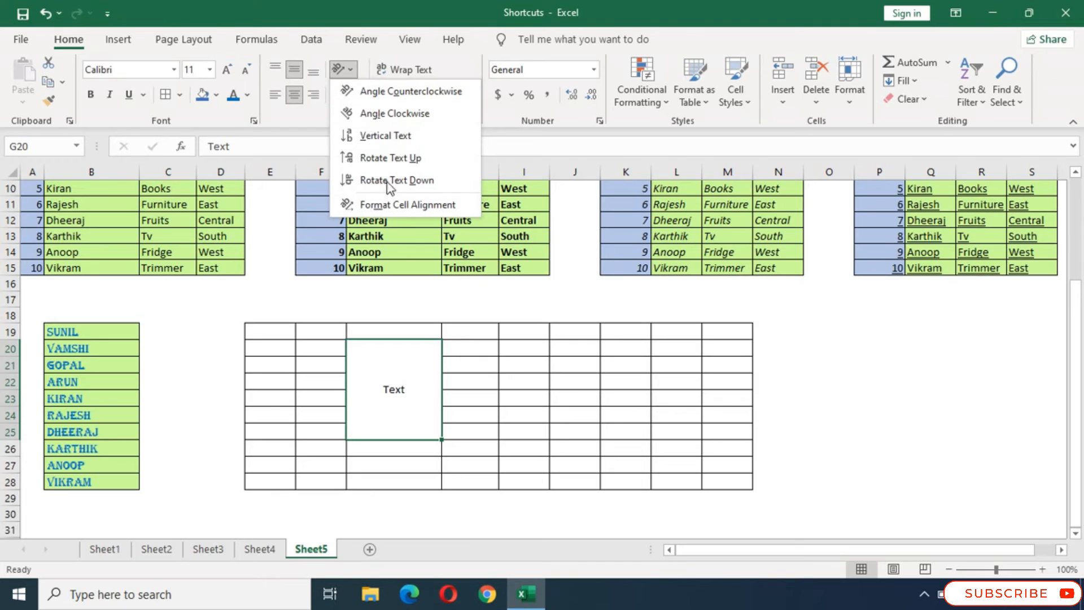
left_click(373, 96)
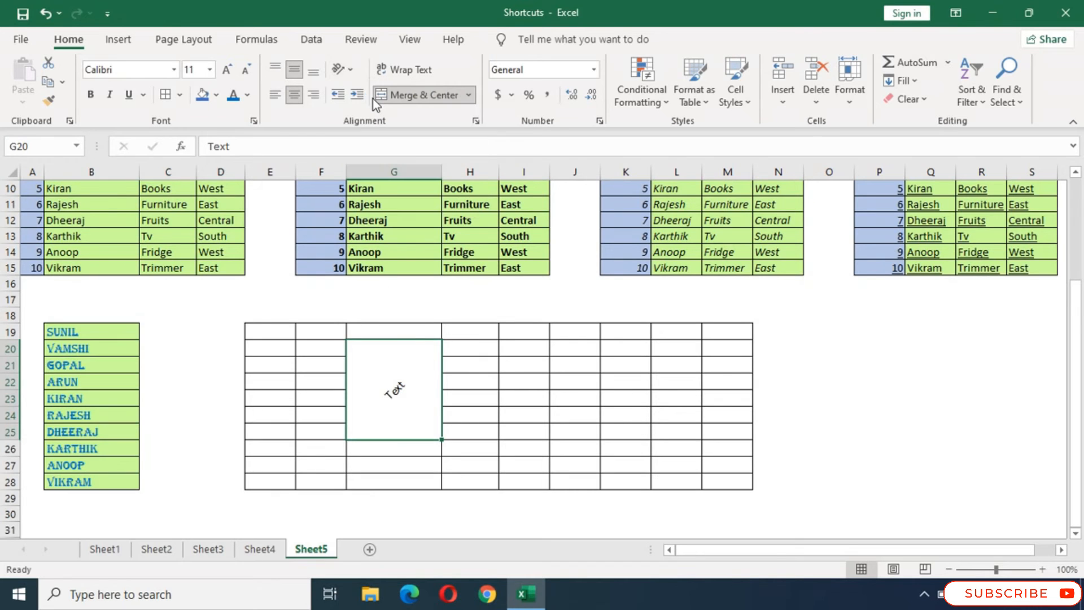
left_click(343, 70)
left_click(367, 160)
- Apply the Rotate Text Down orientation to the text in merged cell G20
left_click(352, 70)
left_click(368, 180)
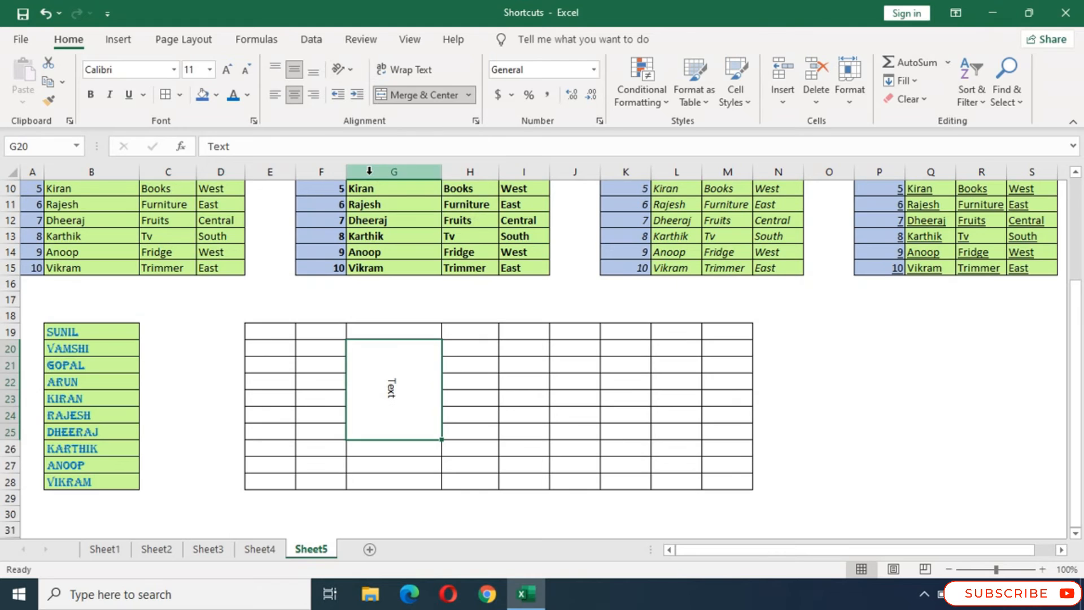
- Apply the Angle Clockwise orientation to the text in merged cell G20 and view its Format Cells alignment settings
left_click(343, 70)
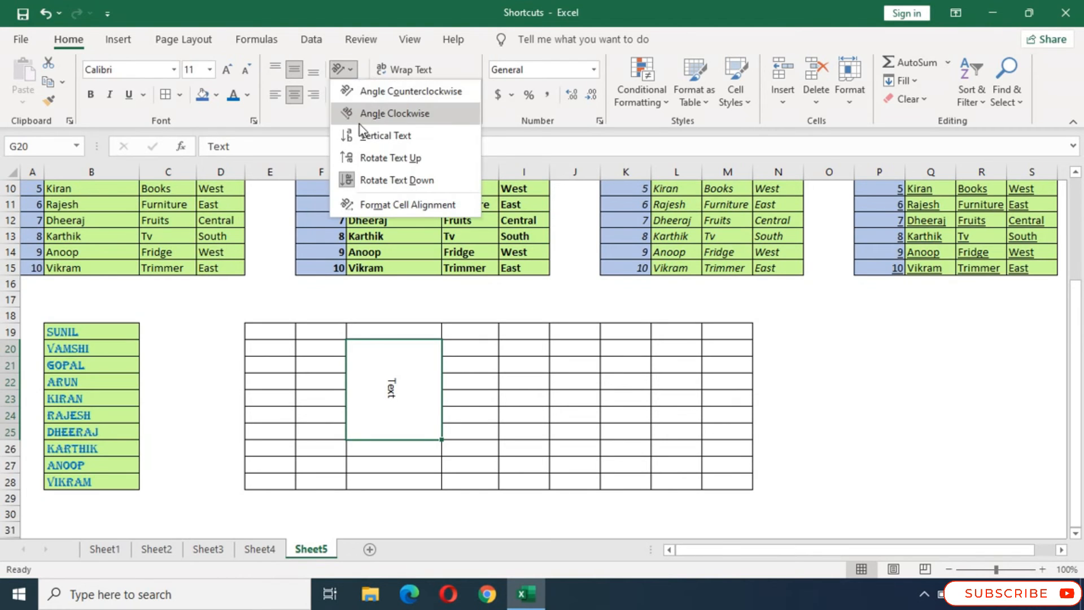
left_click(365, 113)
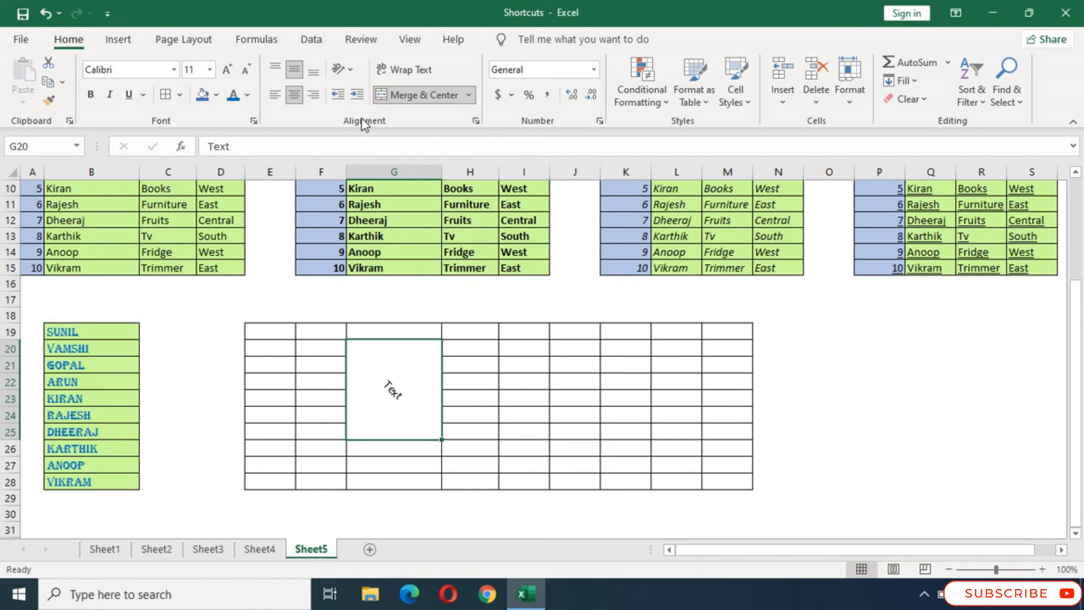
left_click(351, 70)
left_click(337, 73)
left_click(351, 71)
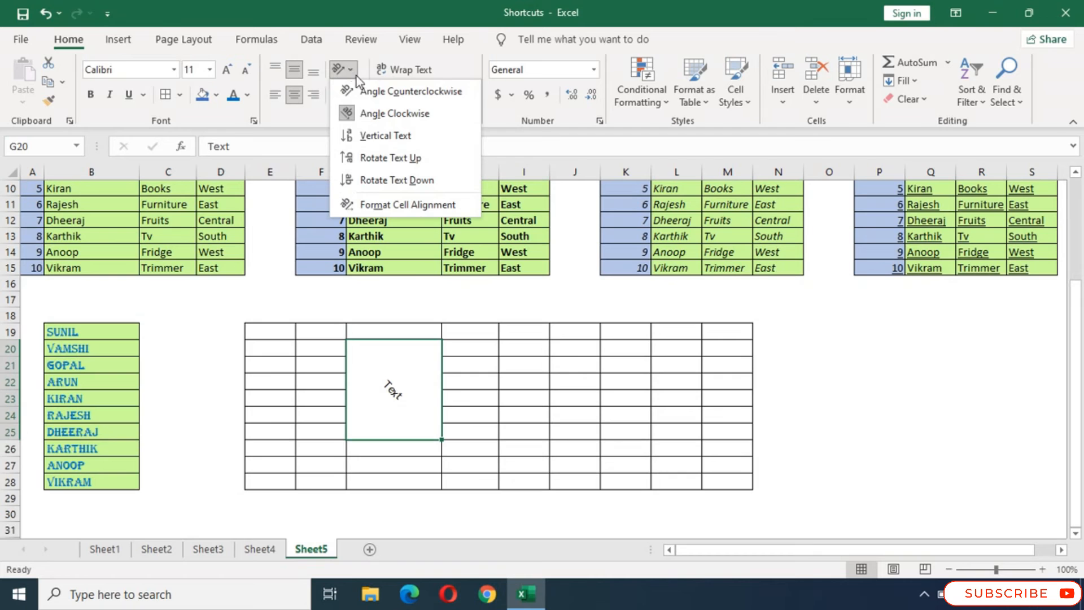
left_click(396, 211)
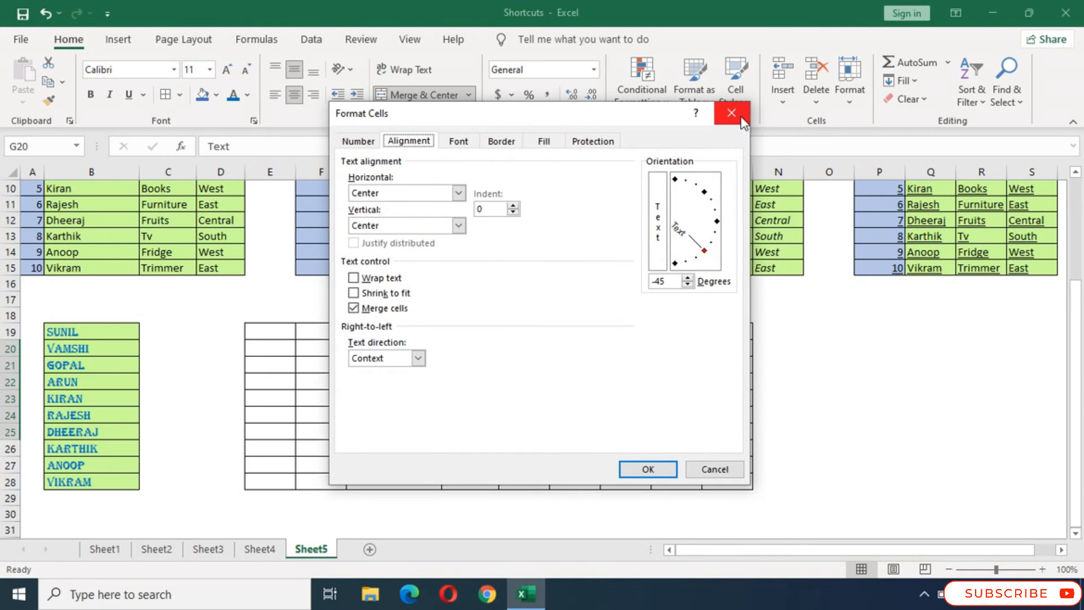
left_click(731, 114)
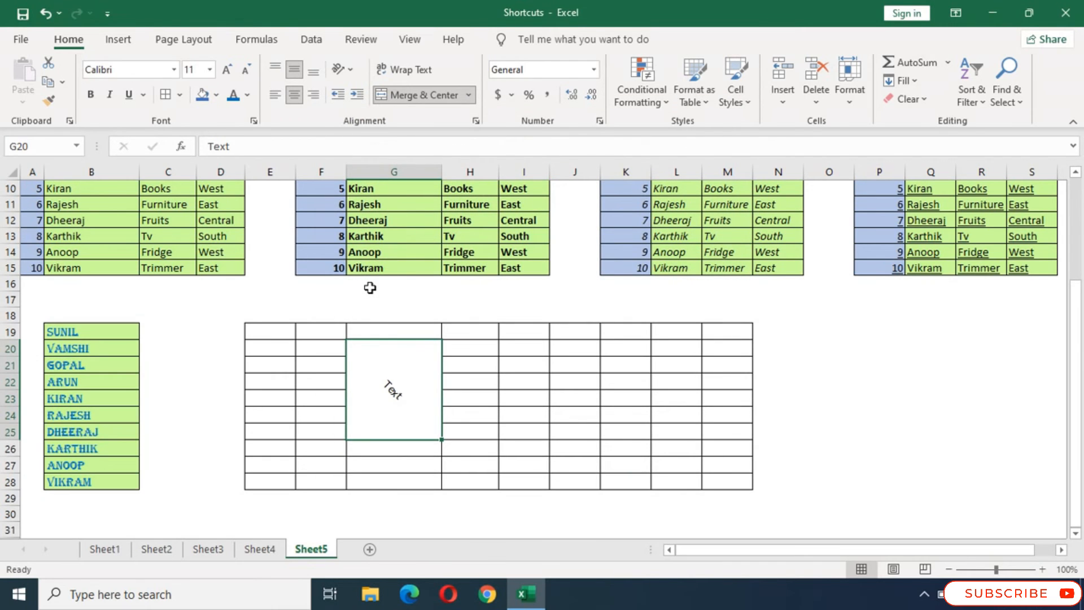
- Increase the indent of the text in merged cell G20 several levels, trying a decreased indent before increasing it again
left_click(339, 96)
left_click(357, 97)
left_click(356, 97)
left_click(357, 97)
left_click(356, 97)
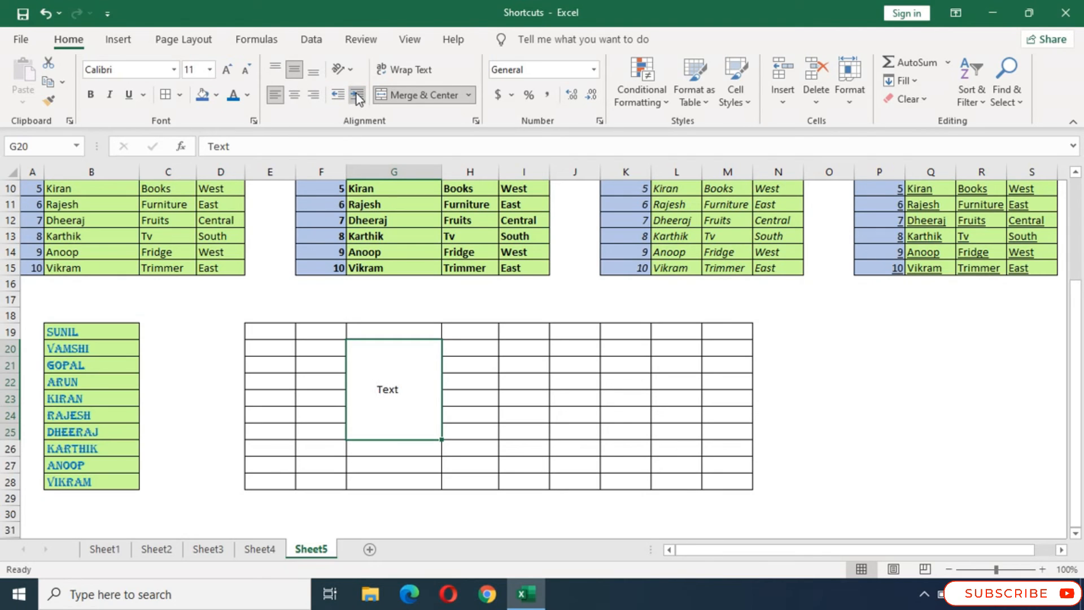
left_click(357, 97)
left_click(357, 97)
left_click(357, 97)
left_click(357, 97)
left_click(338, 97)
left_click(338, 97)
left_click(337, 97)
left_click(337, 97)
left_click(337, 97)
left_click(357, 98)
left_click(356, 97)
left_click(357, 98)
left_click(357, 97)
- Try text wrapping on merged cell G20 and turn it off again
key("alt+h")
key("w")
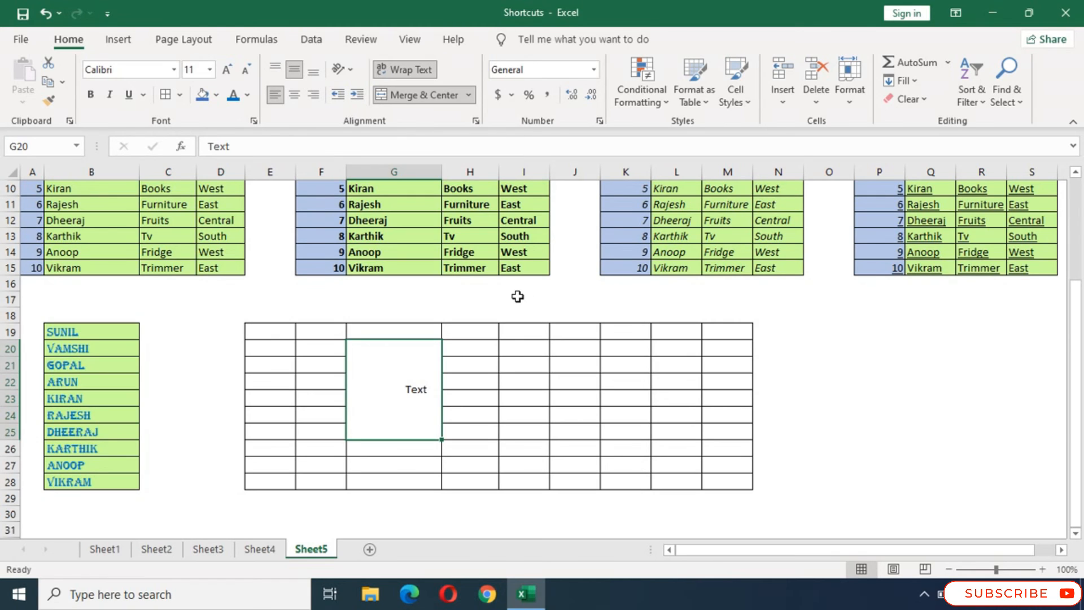
left_click(416, 71)
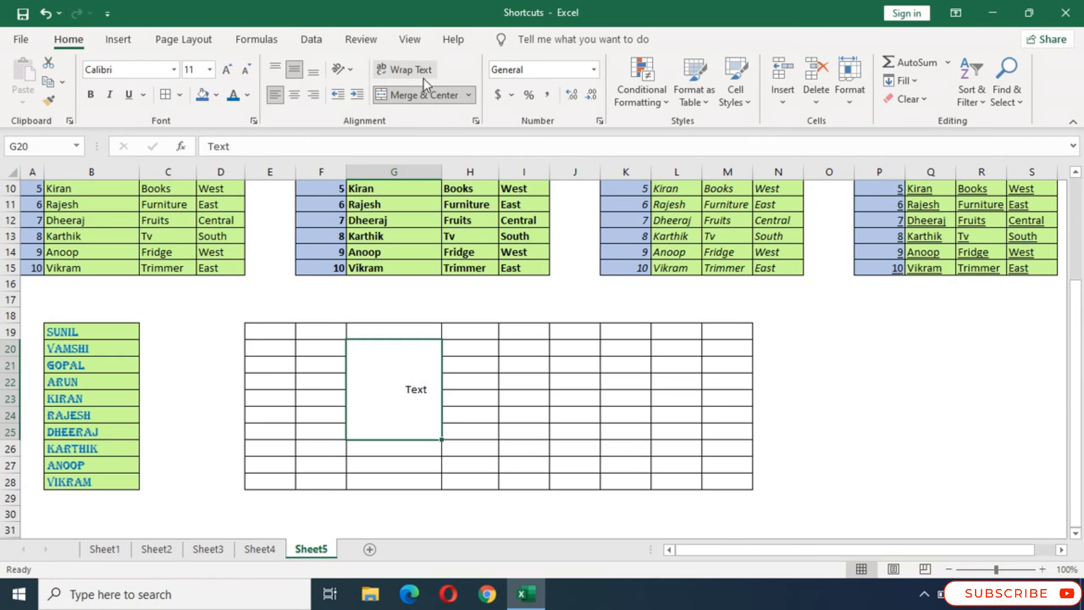
- Enter the sentence "I am proud of my country" in cell H19
left_click(480, 334)
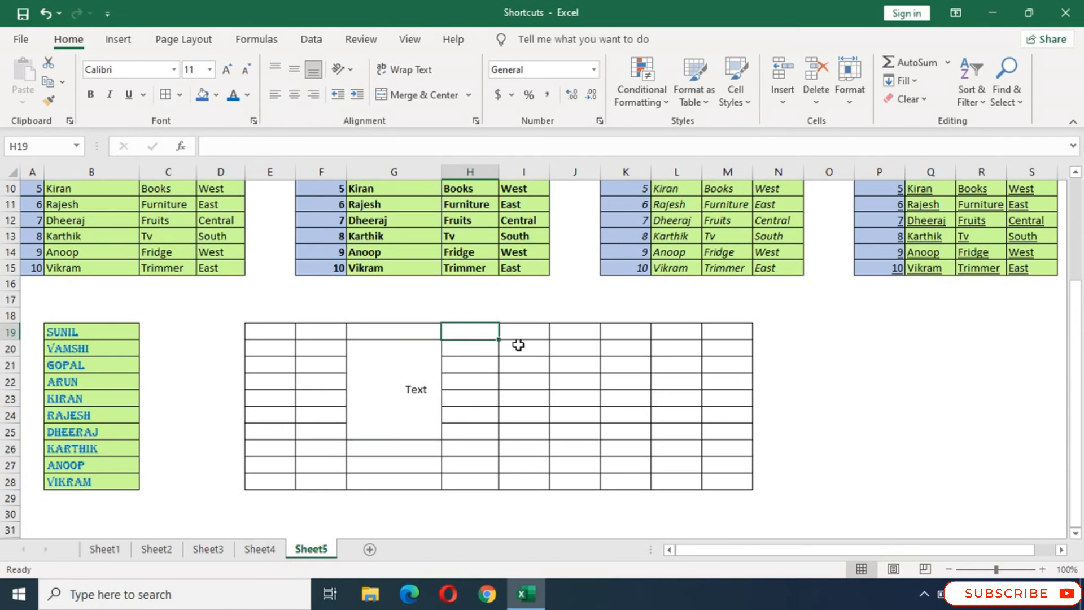
type("I am ")
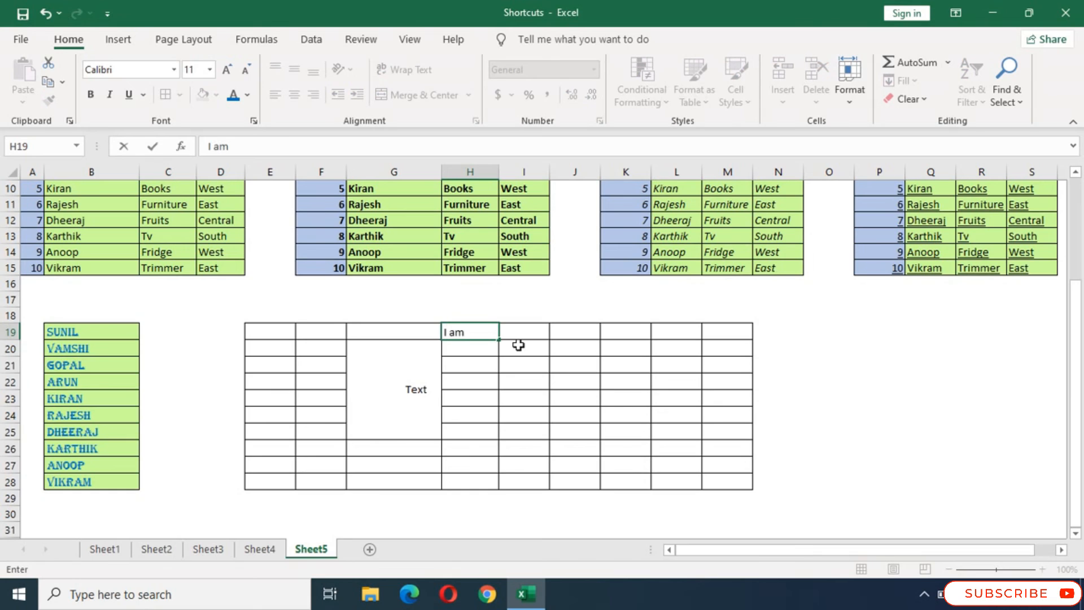
type("proud of my ")
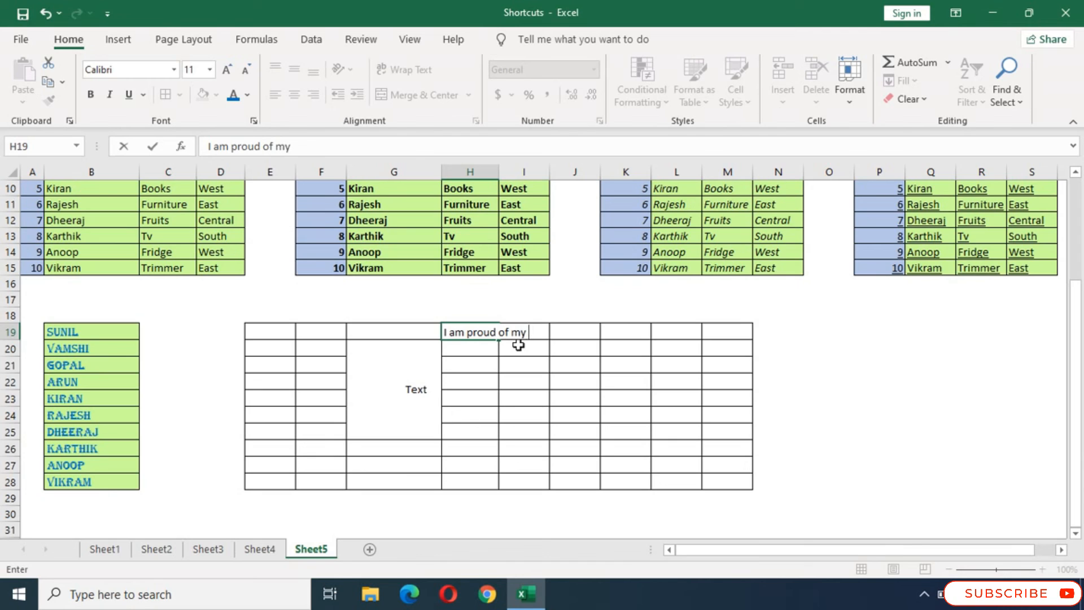
type("country")
left_click(867, 450)
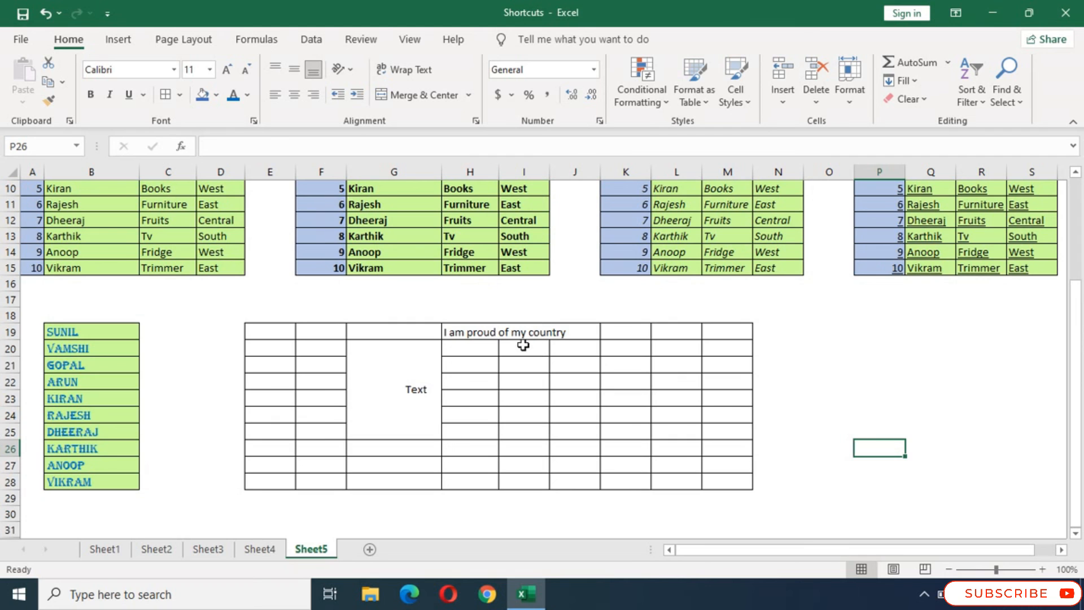
- Wrap the text in cell H19, switching the wrapping off once and on again to compare
left_click(479, 332)
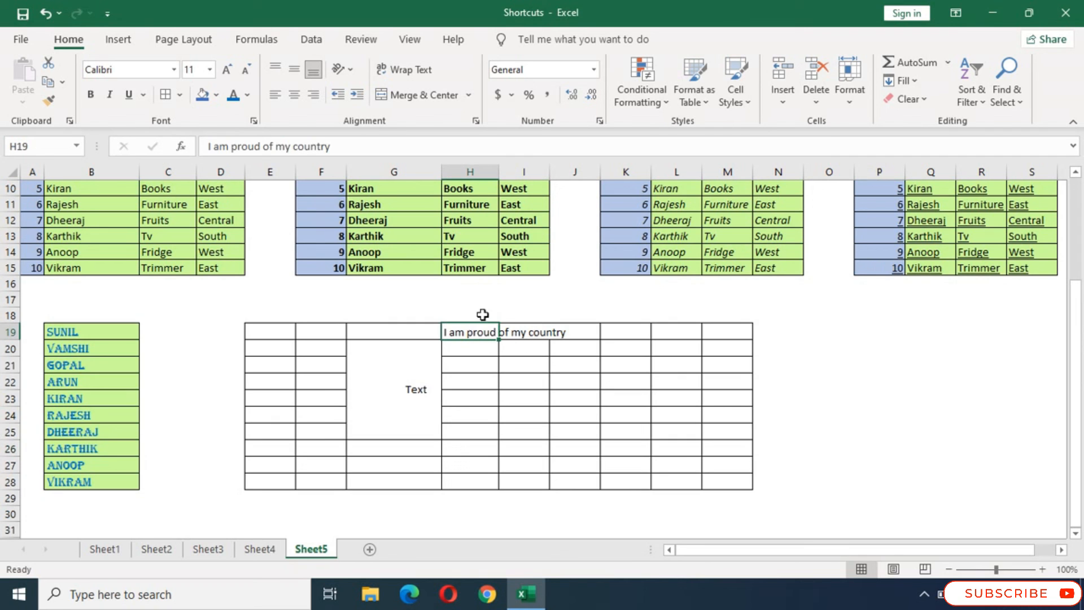
left_click(404, 69)
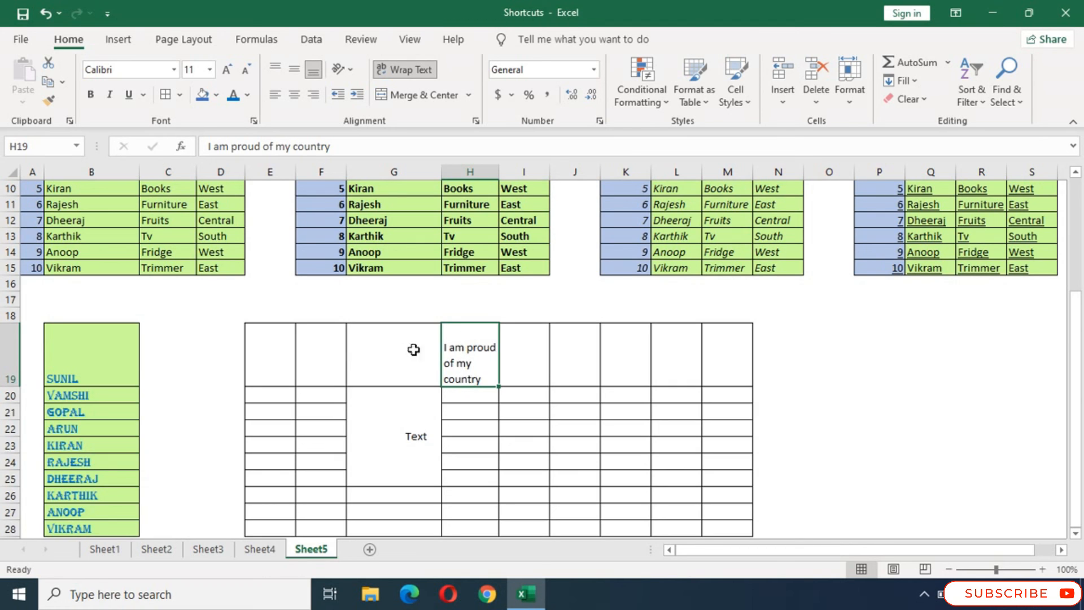
left_click(409, 70)
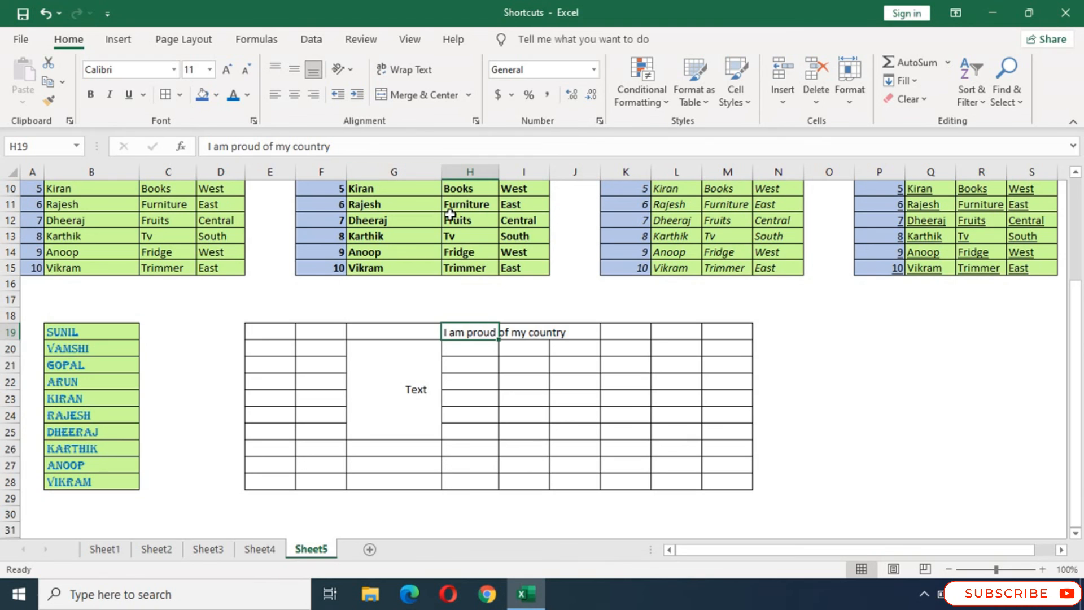
left_click(406, 70)
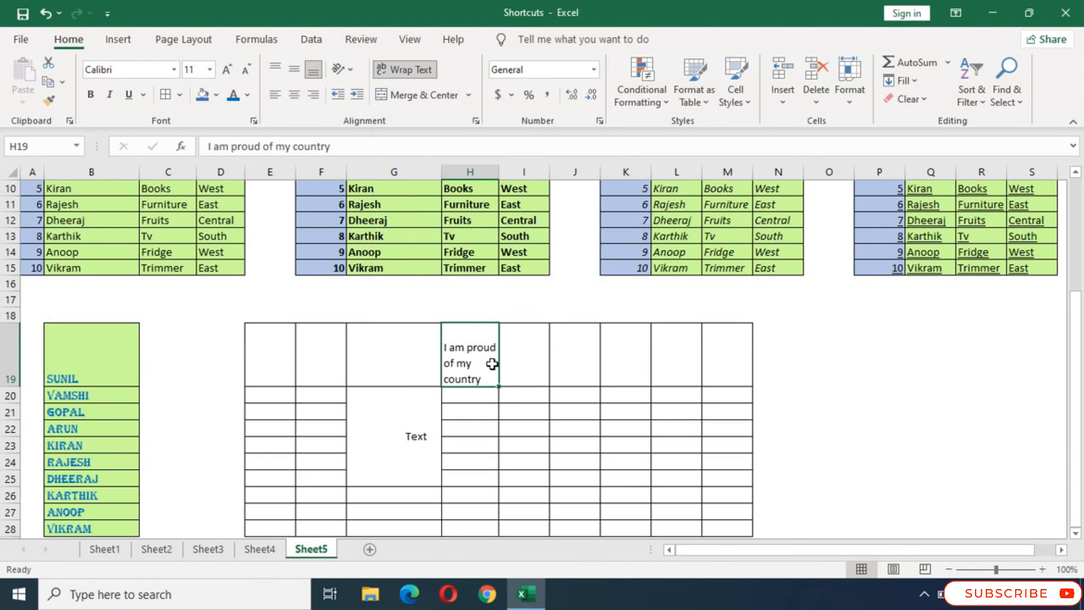